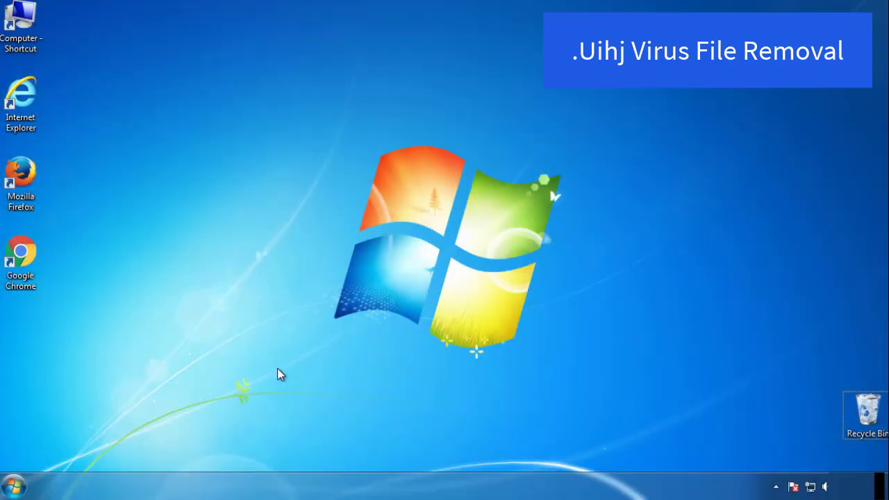
Enable Safe boot with the Minimal option in System Configuration (msconfig) and restart the computer
left_click(14, 485)
left_click(71, 449)
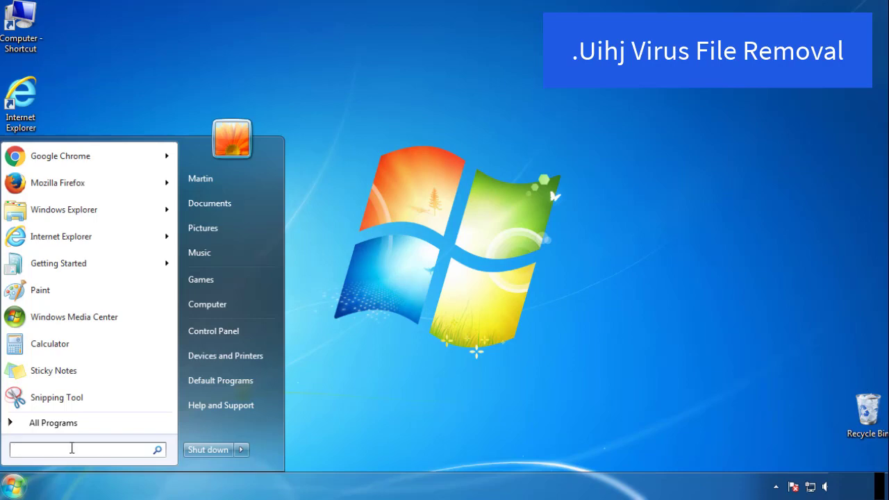
type("msconfig")
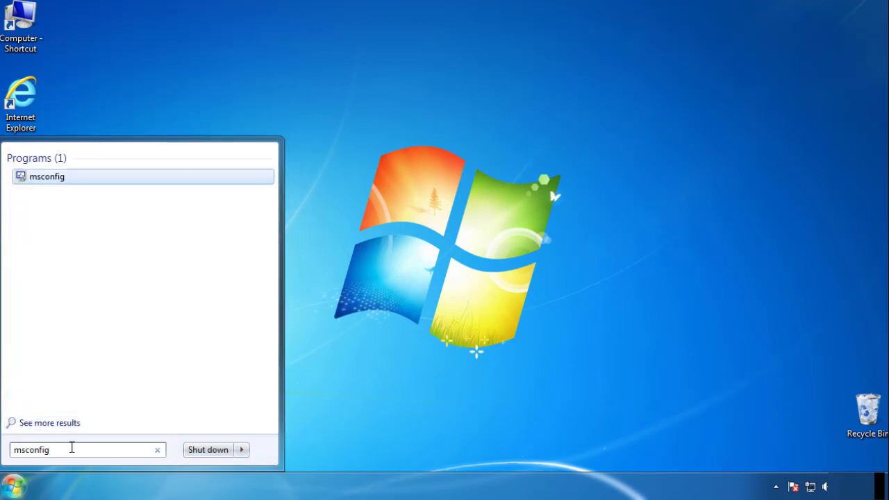
key("Return")
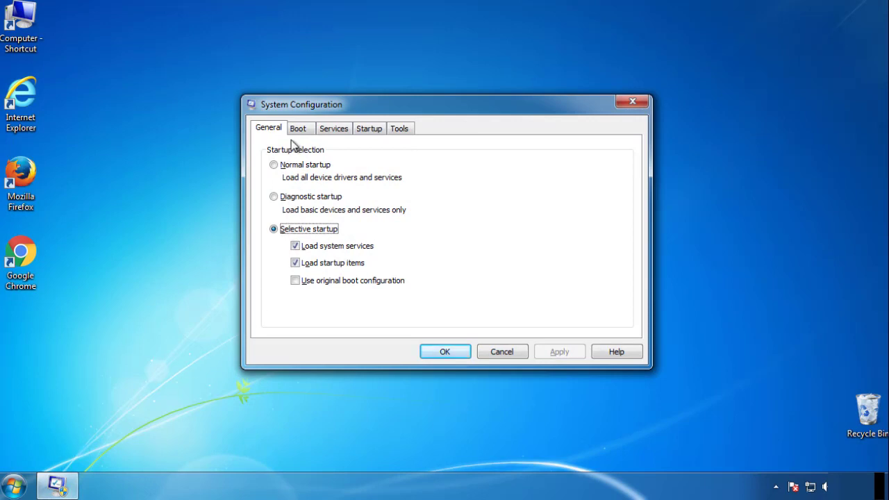
left_click(299, 132)
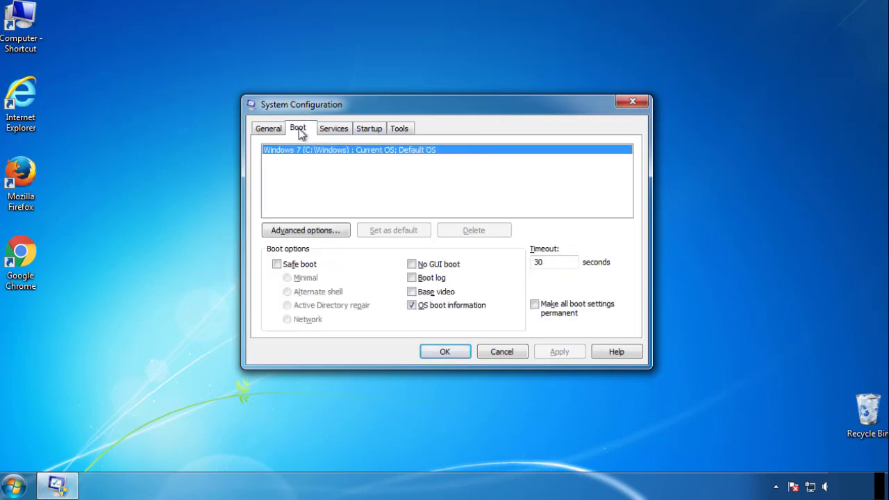
left_click(276, 264)
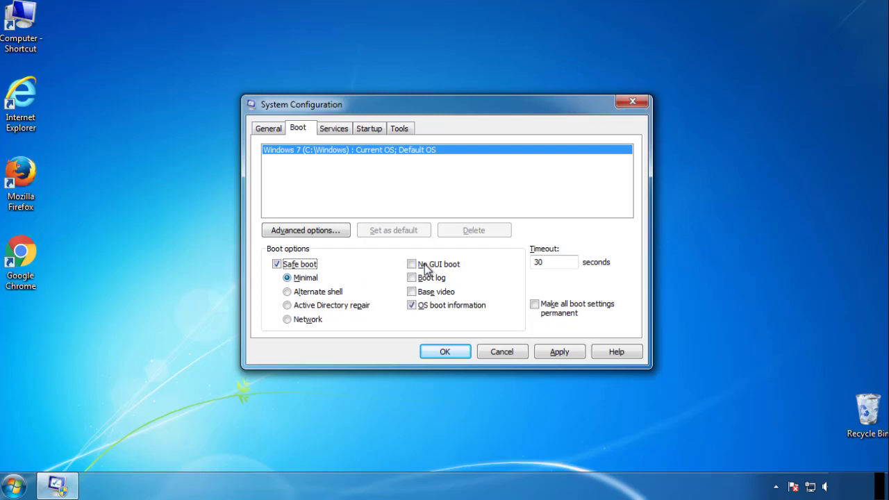
left_click(451, 352)
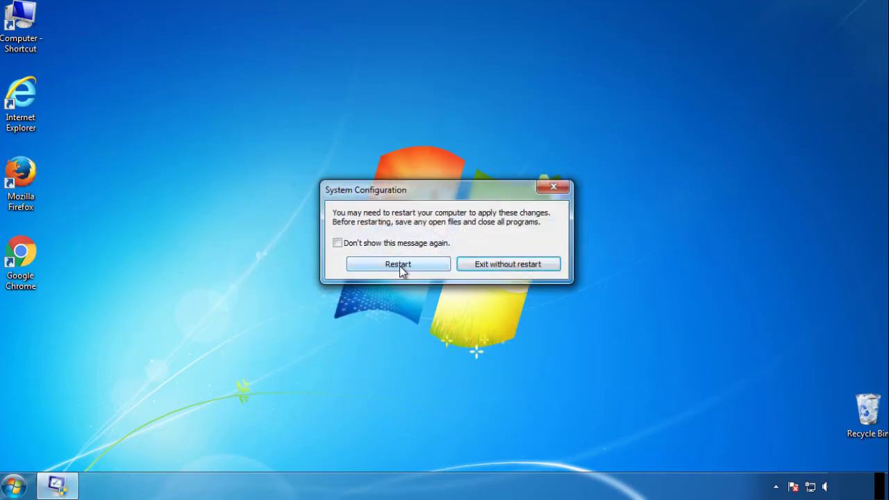
left_click(398, 265)
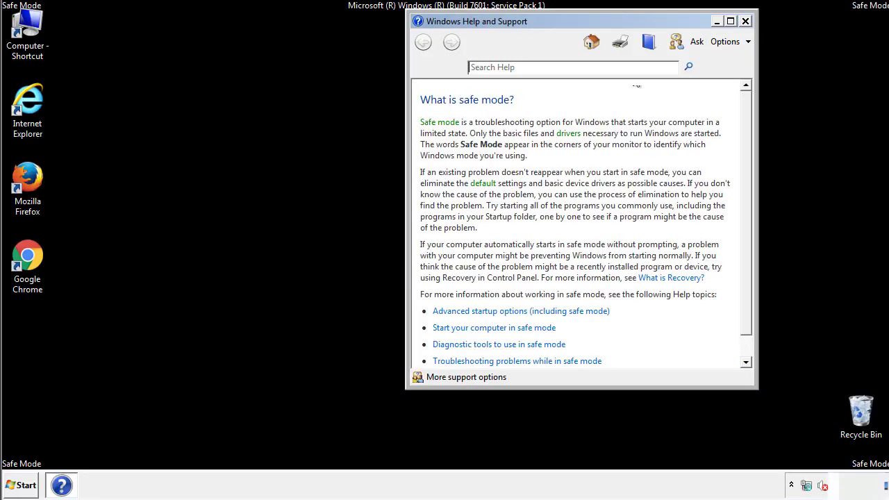
Dismiss the safe mode help and apply Folder Options with "Show hidden files, folders, and drives" selected
left_click(745, 21)
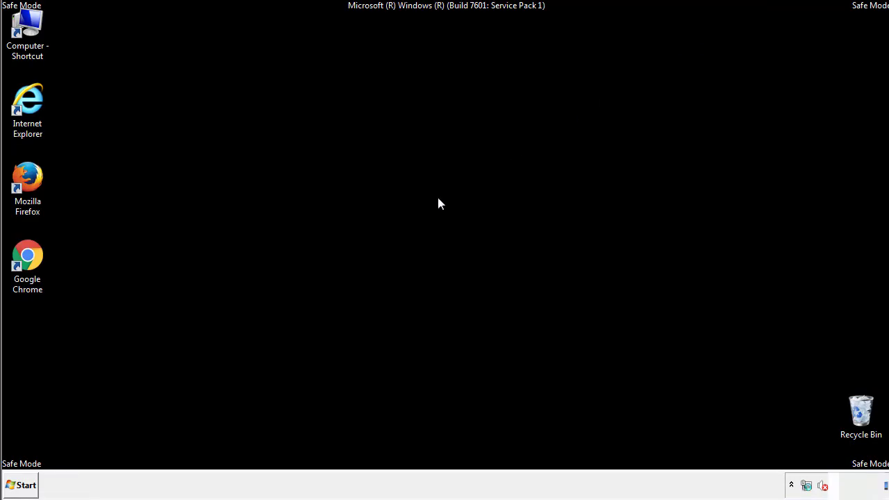
left_click(26, 484)
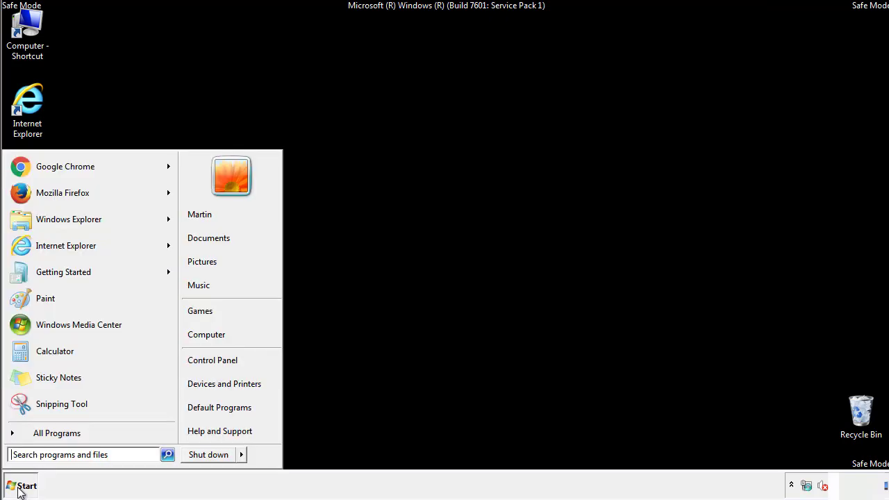
left_click(221, 358)
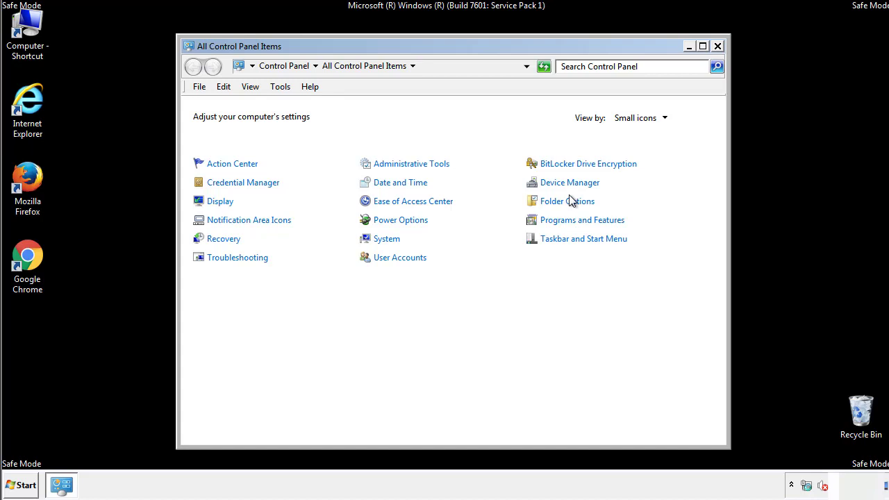
left_click(568, 201)
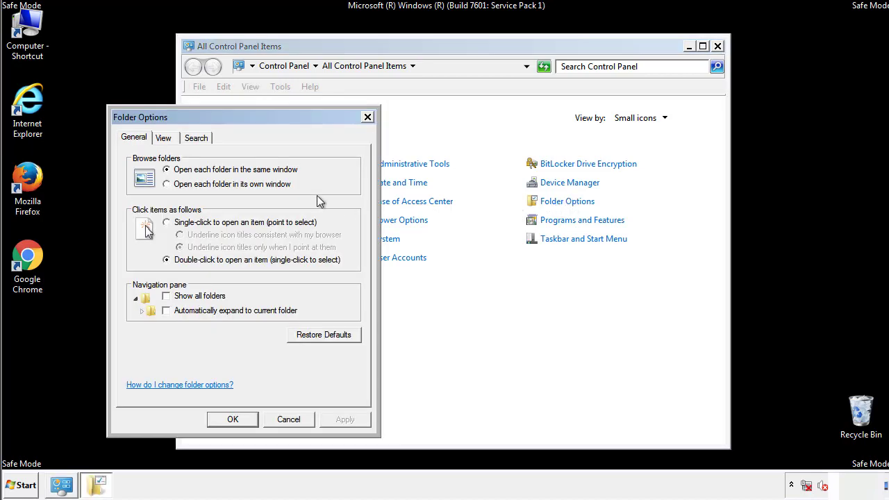
left_click(164, 138)
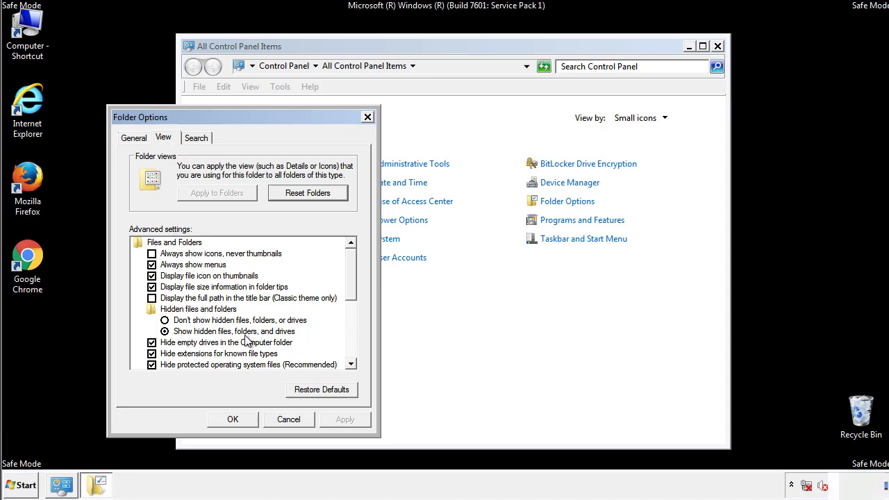
left_click(240, 419)
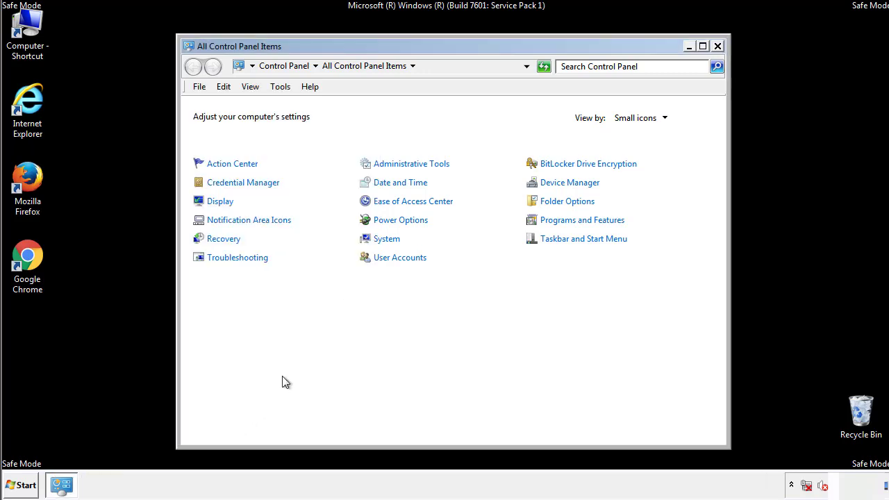
left_click(718, 46)
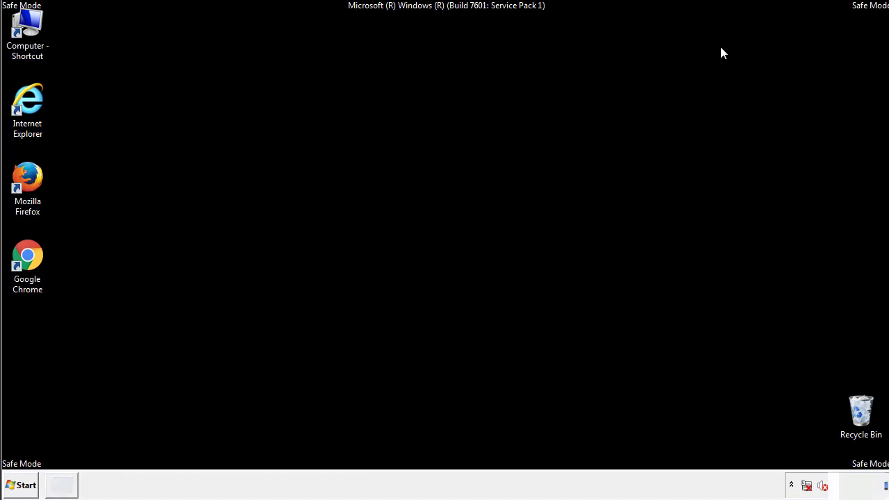
Browse from Computer to the folder C:\Windows\System32\drivers\etc
double_click(30, 28)
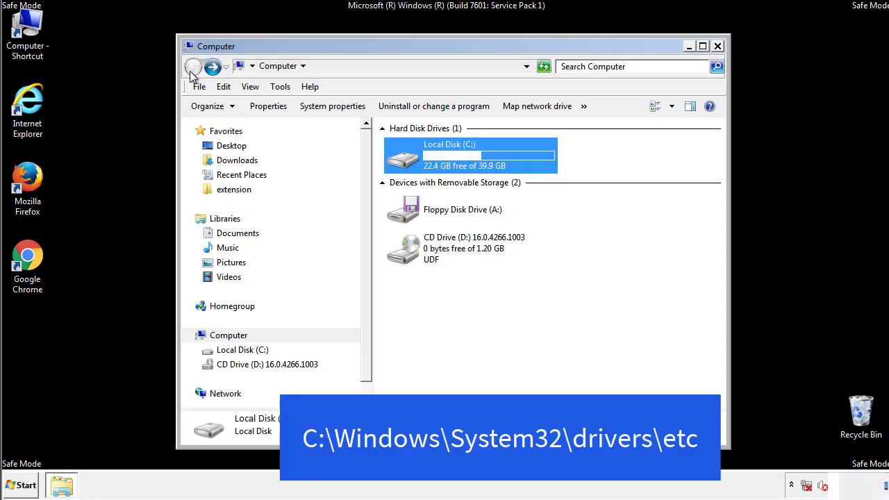
double_click(408, 161)
double_click(406, 254)
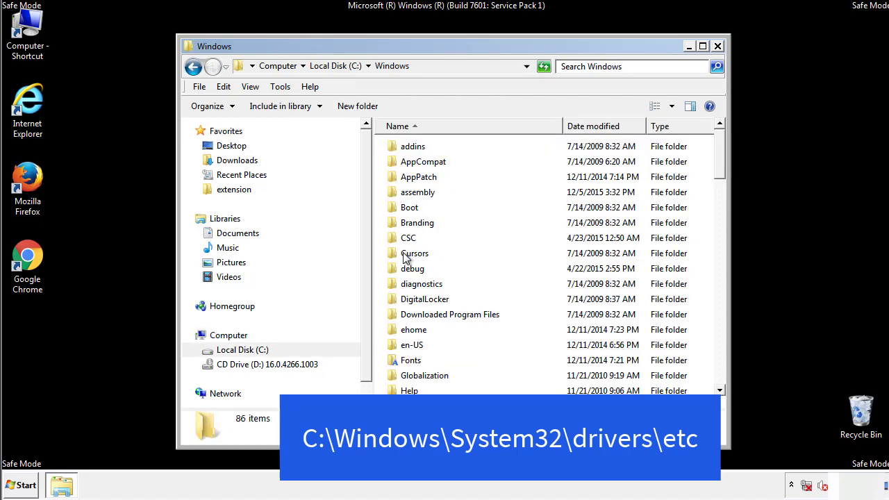
scroll(408, 312, "down", 2)
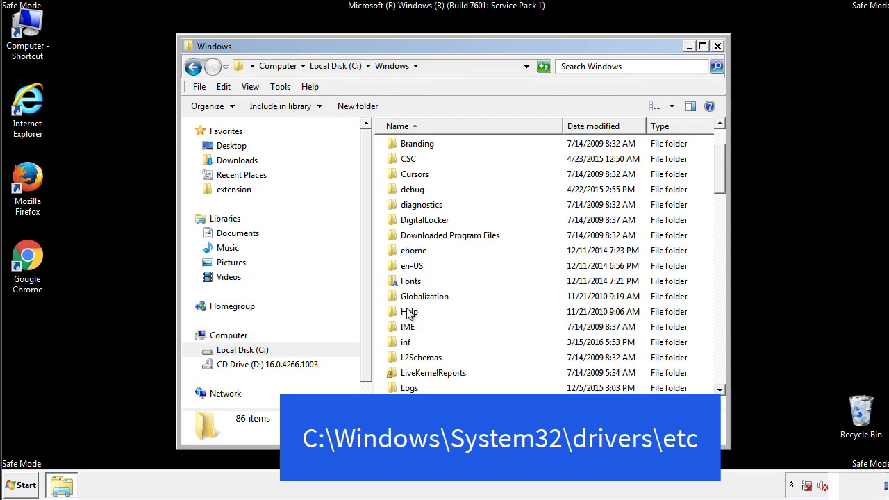
scroll(409, 314, "down", 7)
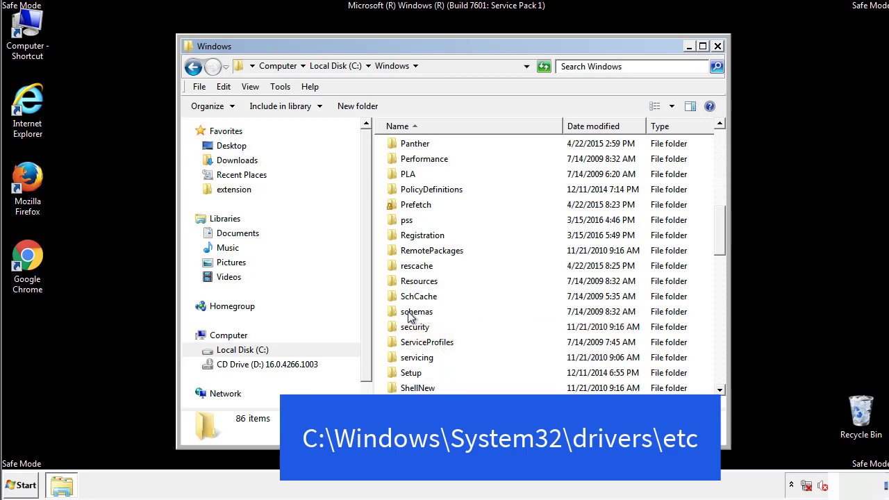
scroll(408, 314, "down", 2)
double_click(419, 360)
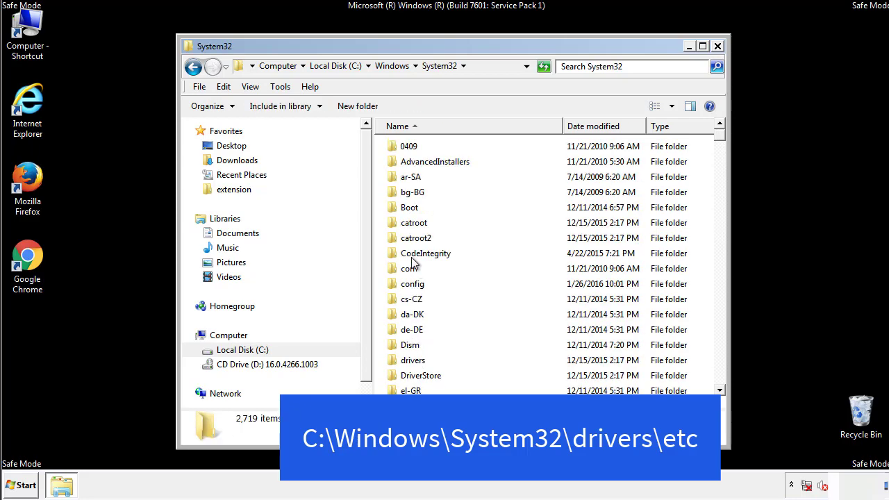
double_click(414, 362)
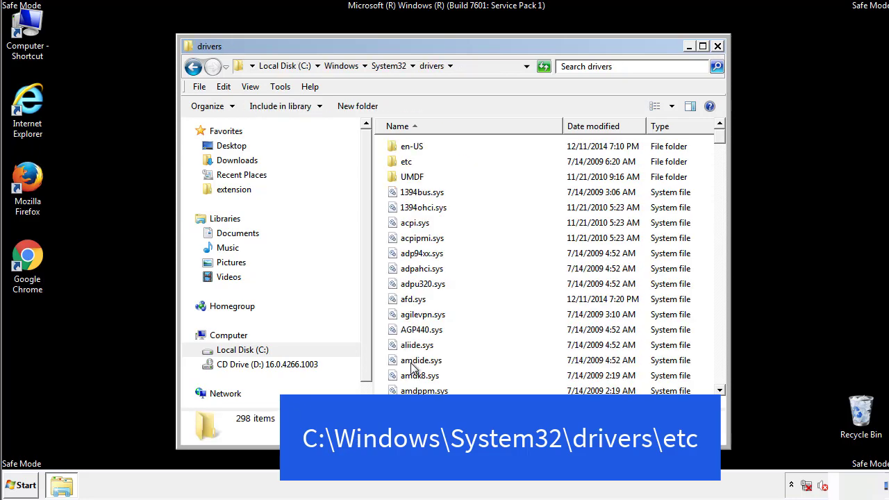
double_click(399, 164)
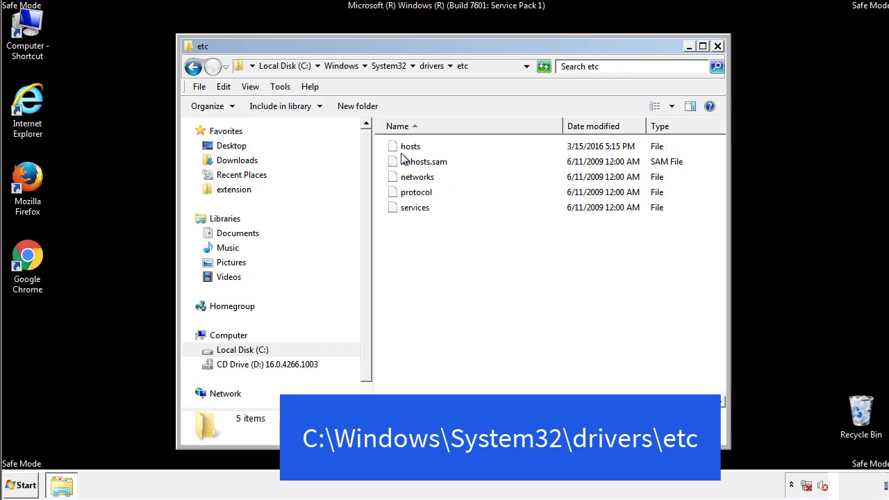
Open the hosts file with Notepad and reposition its window so the full text is readable
double_click(404, 147)
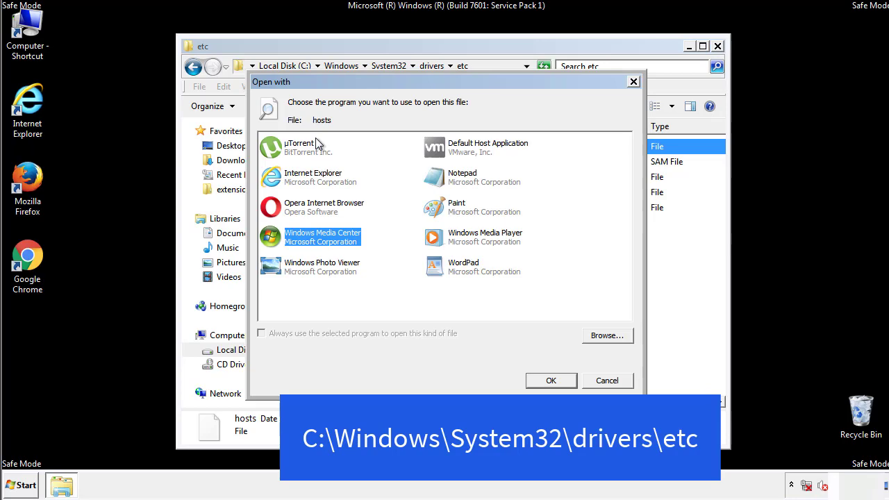
left_click(451, 182)
left_click(550, 381)
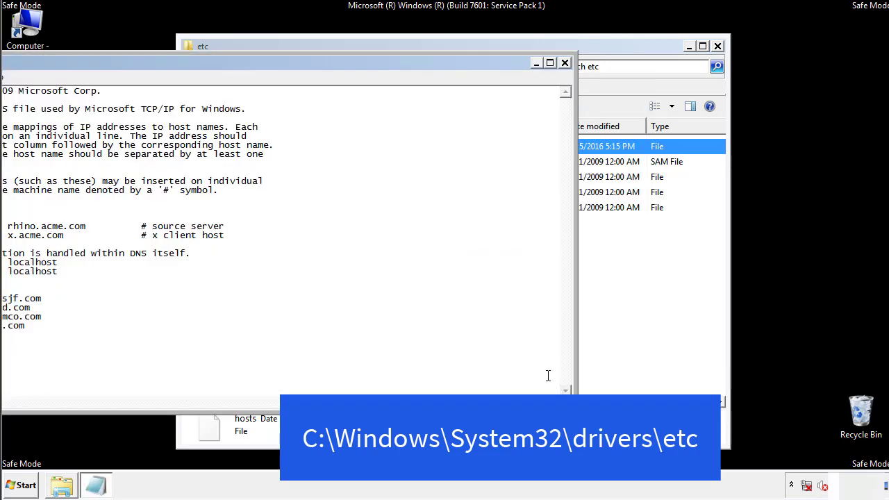
left_click_drag(363, 62, 566, 75)
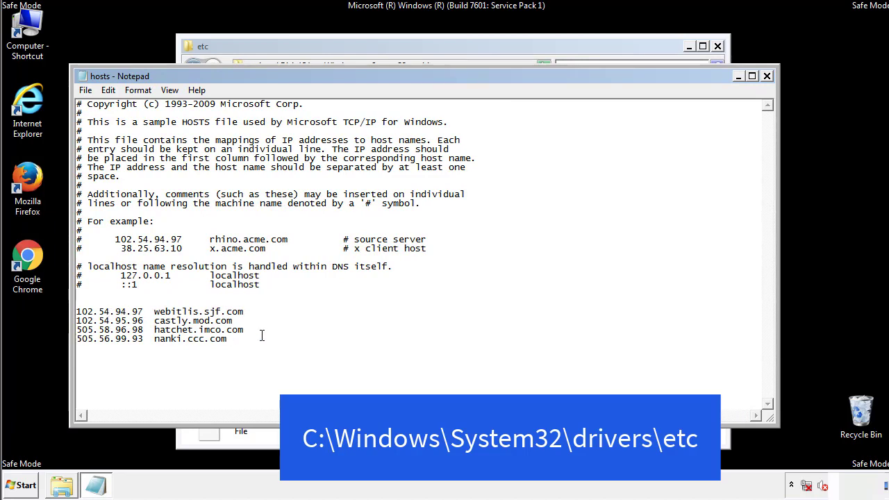
Delete the four suspicious IP entries below the localhost lines in hosts, save the file, and close the etc folder
left_click_drag(249, 340, 93, 310)
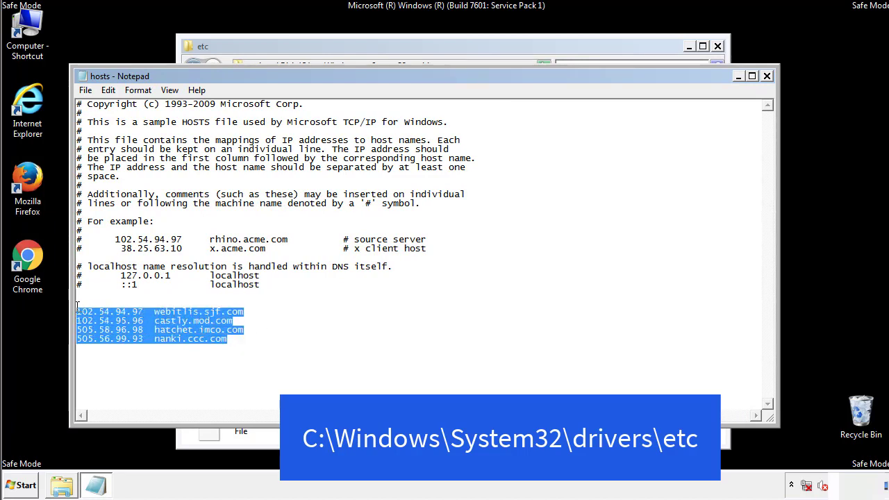
key("Delete")
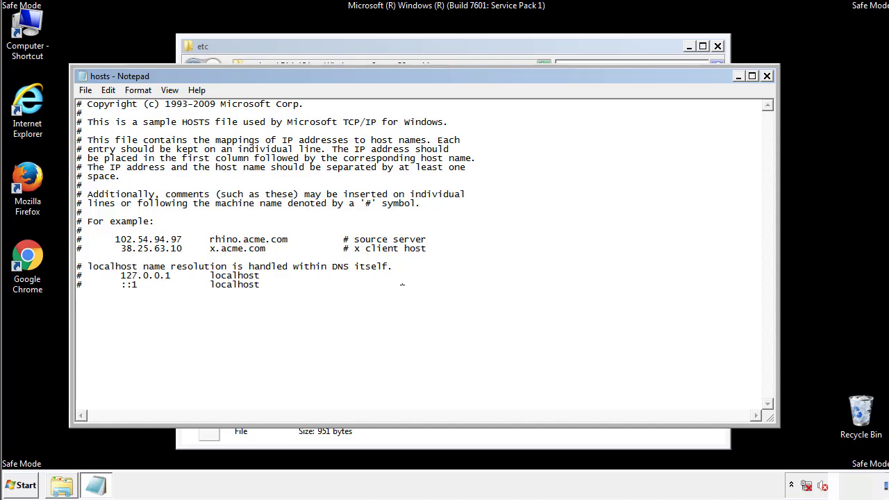
left_click(767, 77)
left_click(393, 254)
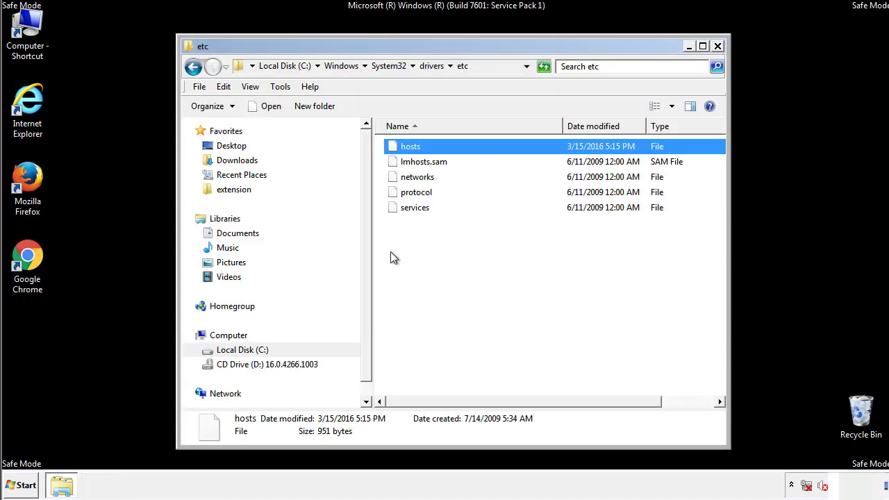
left_click(390, 258)
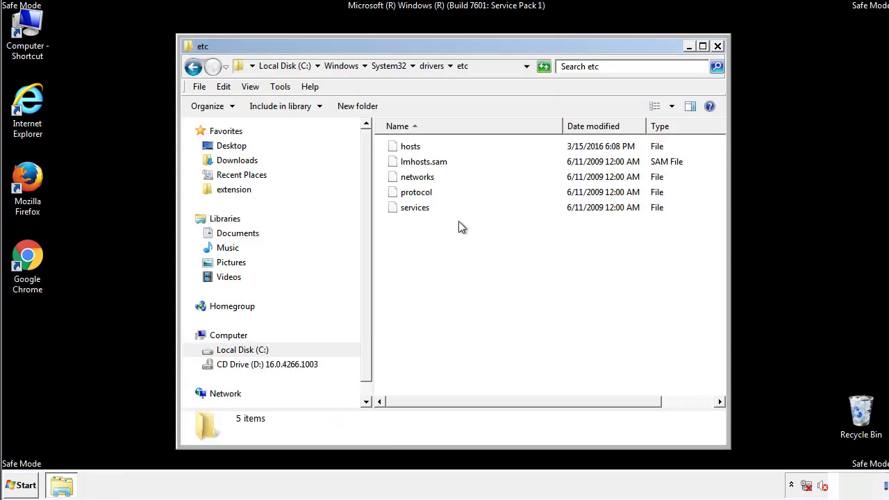
left_click(718, 46)
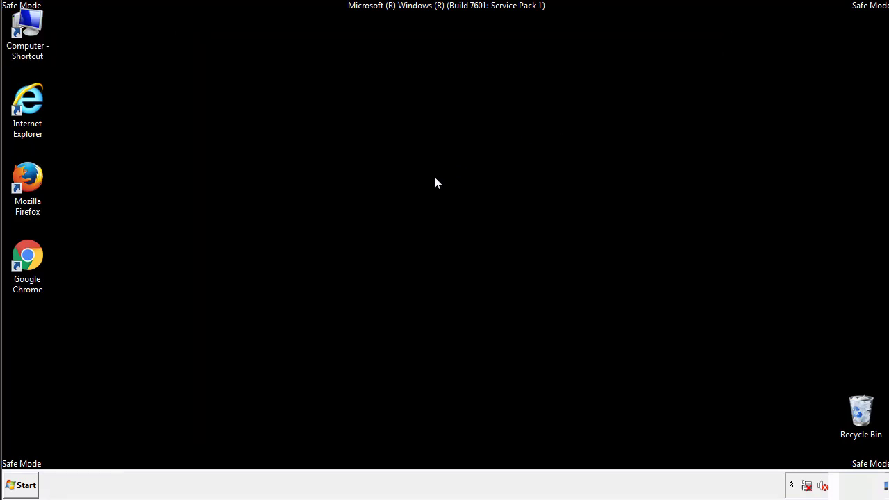
Open the current user's Startup programs folder in a file window
left_click(23, 485)
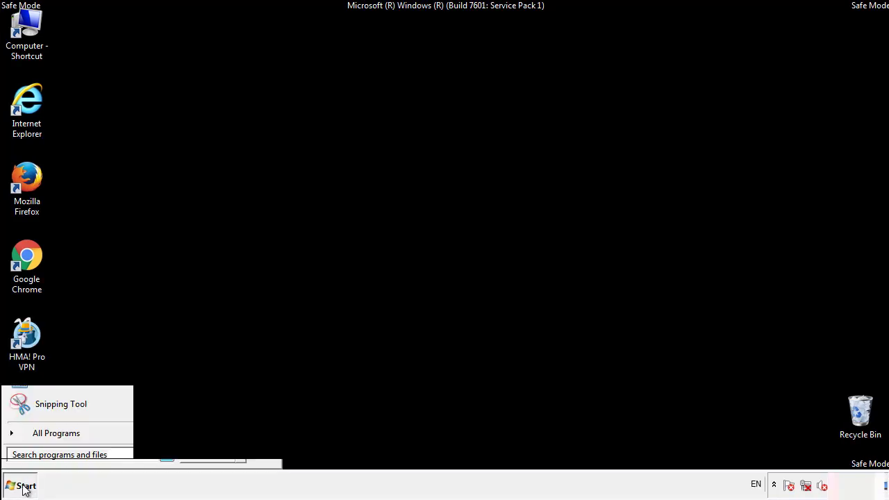
left_click(39, 436)
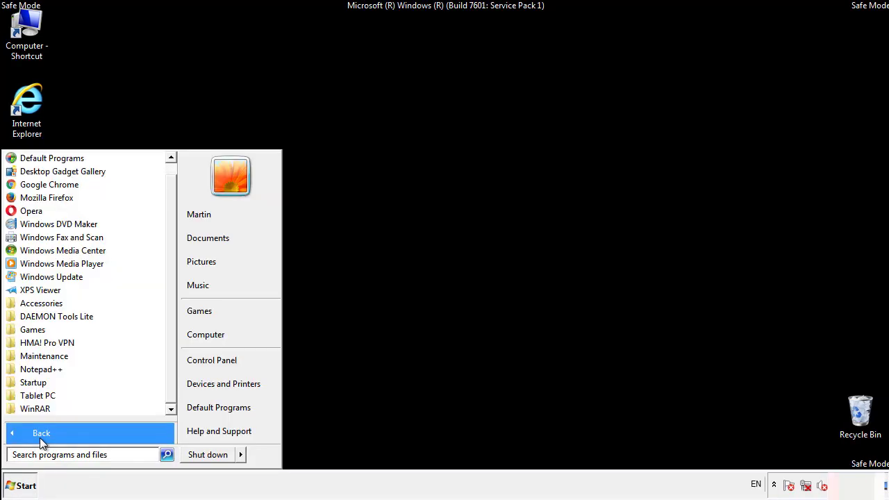
right_click(35, 382)
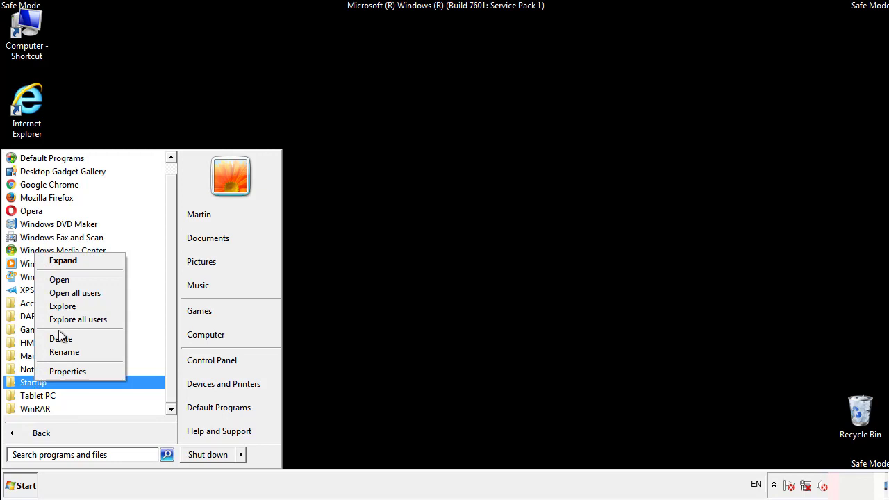
left_click(68, 279)
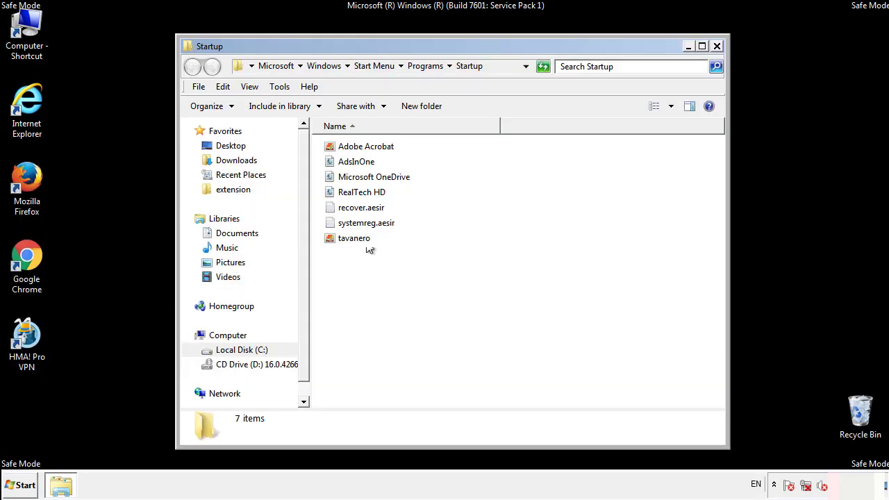
Delete AdsInOne, recover.aesir, systemreg.aesir and tavanero from the Startup folder, and close the folder window
left_click(363, 164)
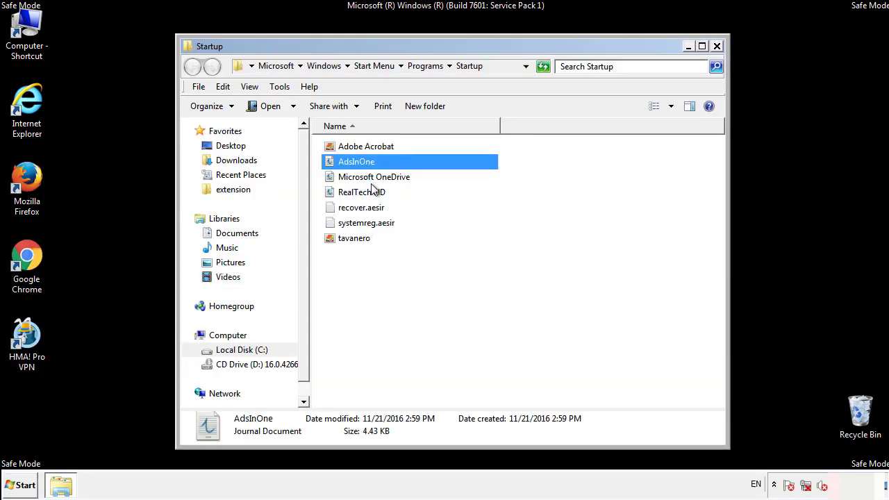
left_click(362, 208, "ctrl")
left_click(367, 222, "ctrl")
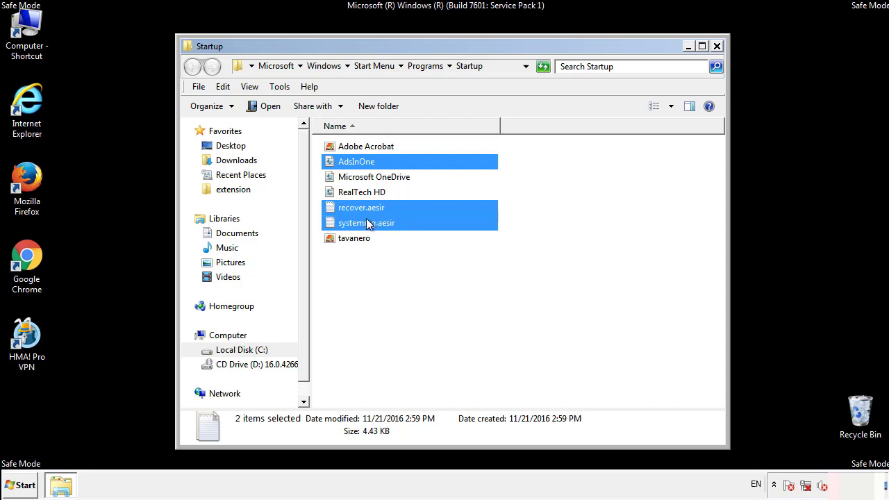
left_click(355, 238, "ctrl")
right_click(352, 239)
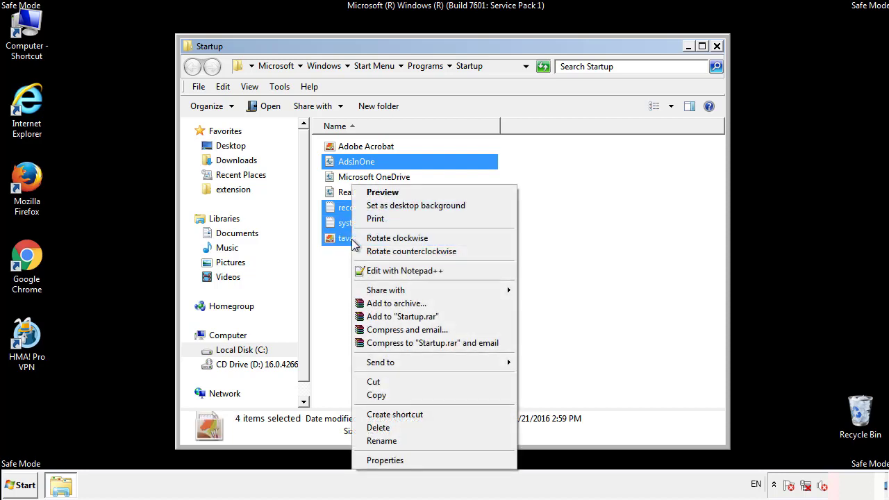
left_click(376, 428)
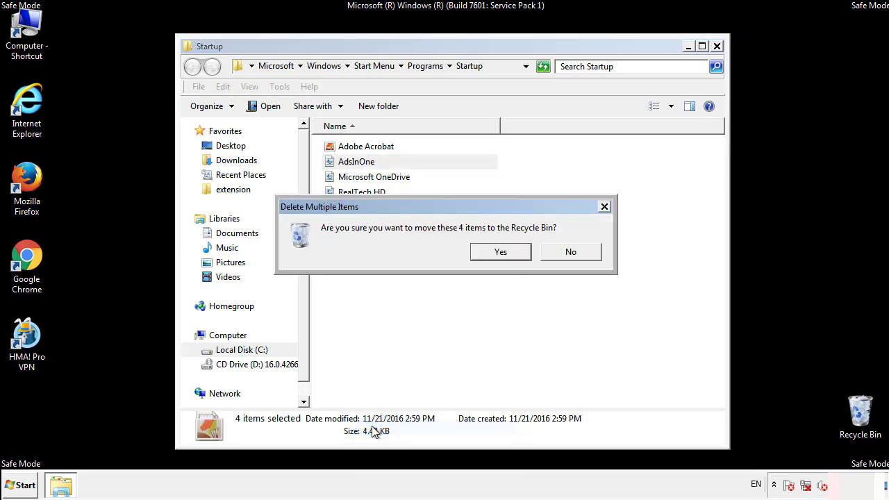
left_click(491, 253)
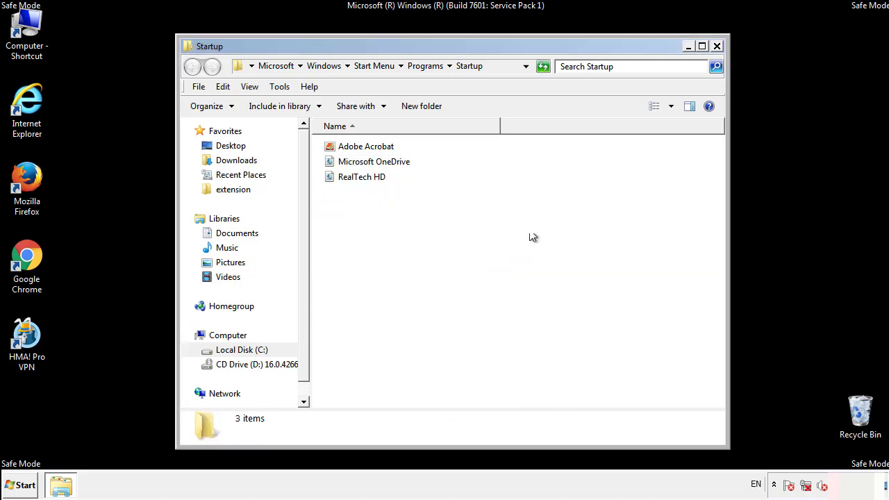
left_click(719, 52)
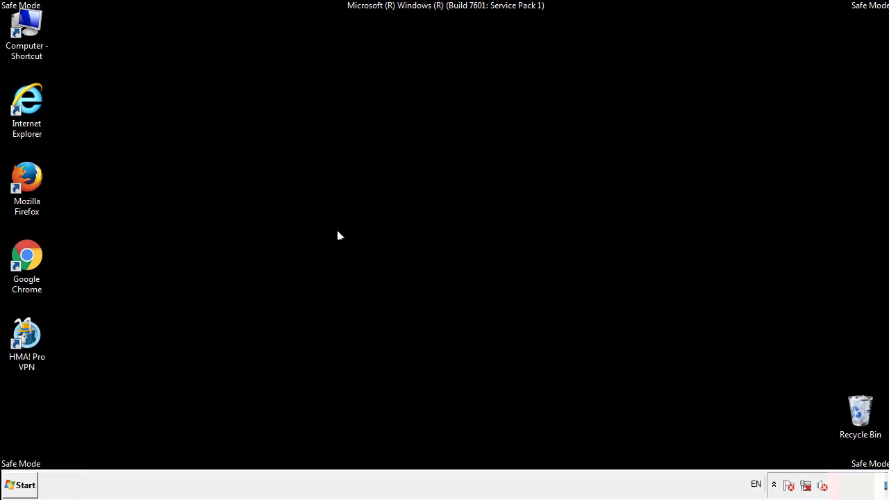
Launch the Registry Editor by searching for regedit
left_click(21, 488)
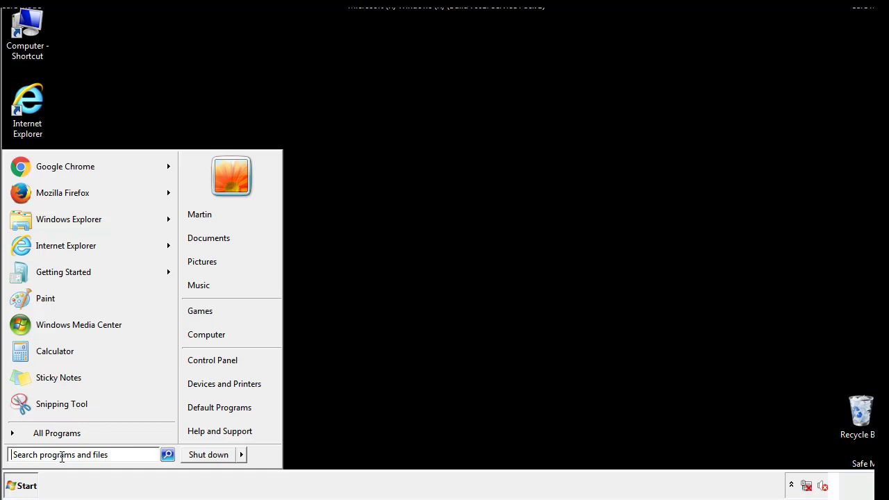
type("reged")
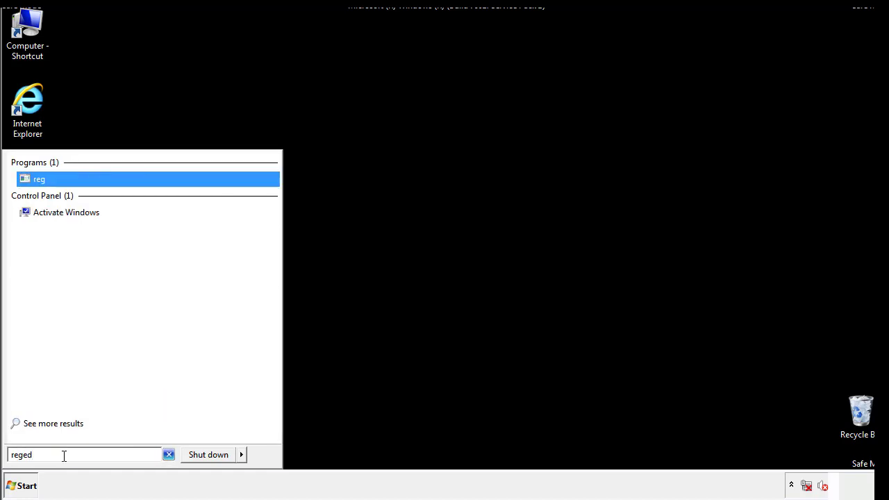
type("it")
key("Return")
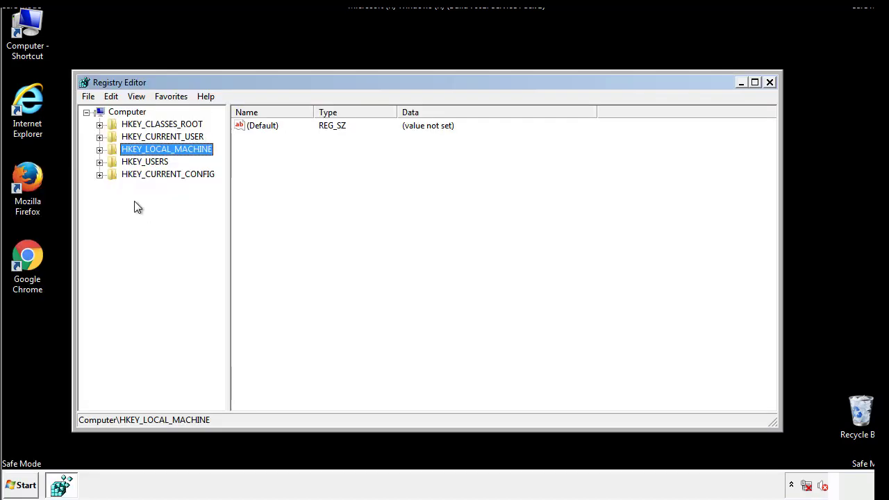
Open the registry key HKEY_LOCAL_MACHINE\SOFTWARE\Microsoft\Windows\CurrentVersion\Run
left_click(100, 150)
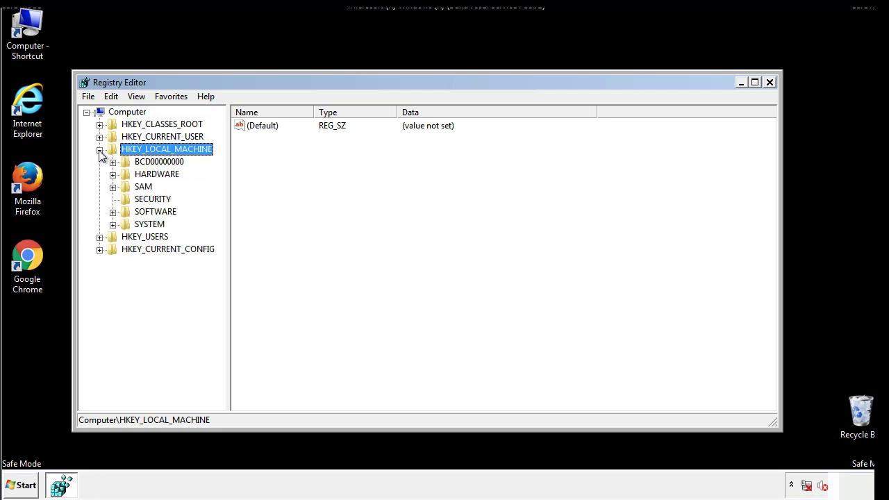
left_click(112, 212)
scroll(220, 215, "down", 1)
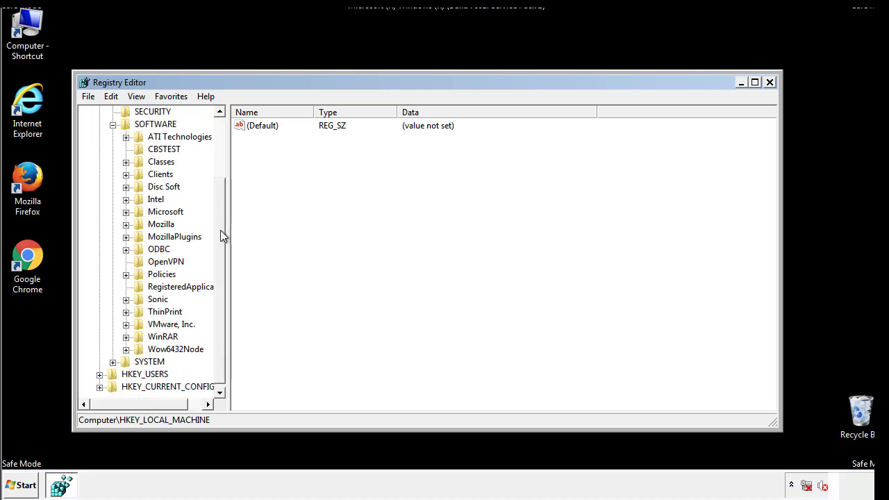
left_click(126, 212)
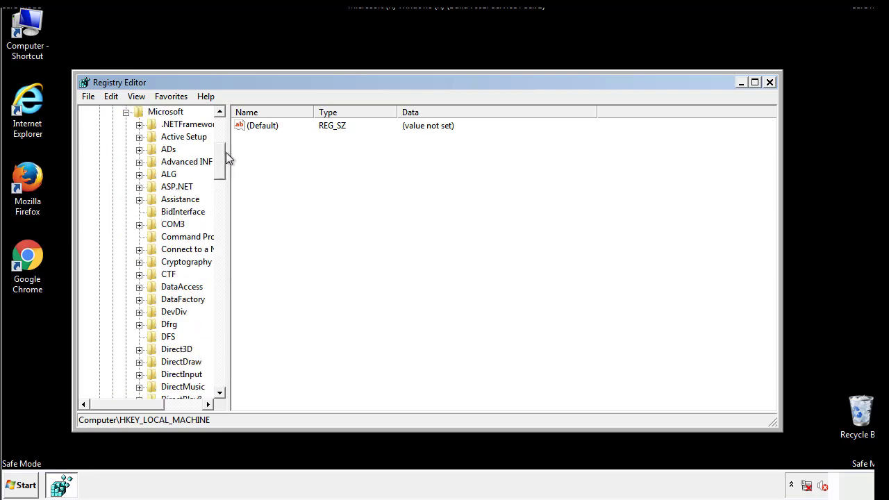
mouse_move(220, 173)
left_mouse_down()
mouse_move(221, 378)
mouse_move(220, 357)
left_mouse_up()
left_click(139, 212)
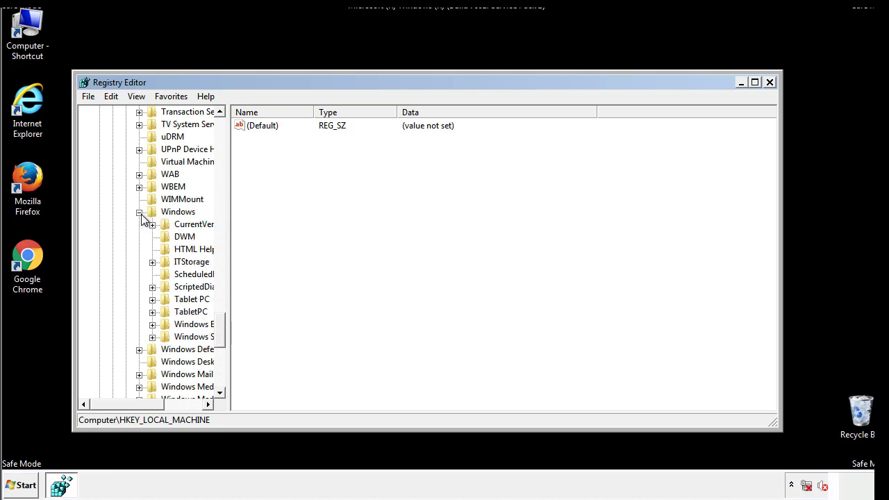
left_click_drag(122, 405, 147, 408)
left_click(113, 224)
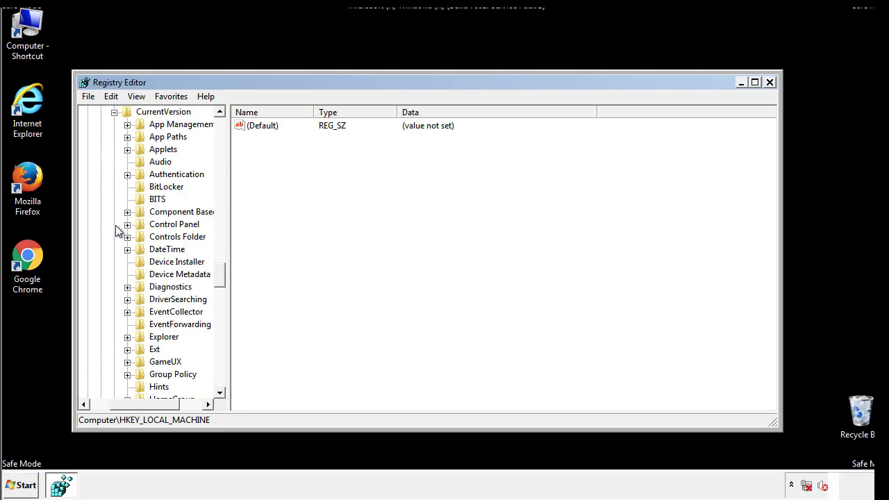
left_click_drag(226, 274, 221, 321)
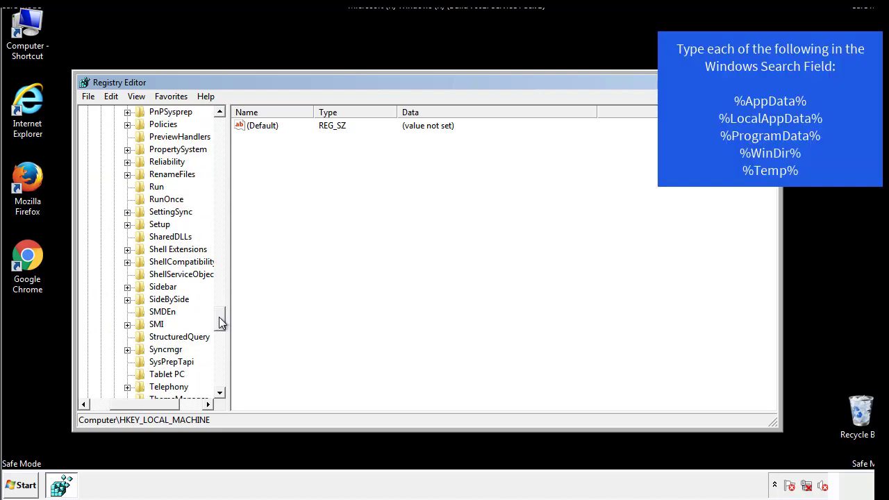
left_click(149, 186)
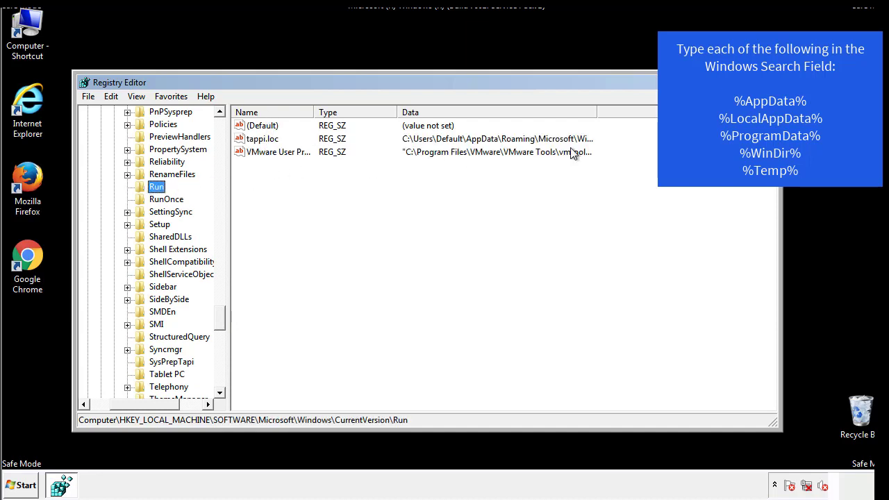
Delete the suspicious tappi.loc value from the local machine's Run key
left_click(258, 140)
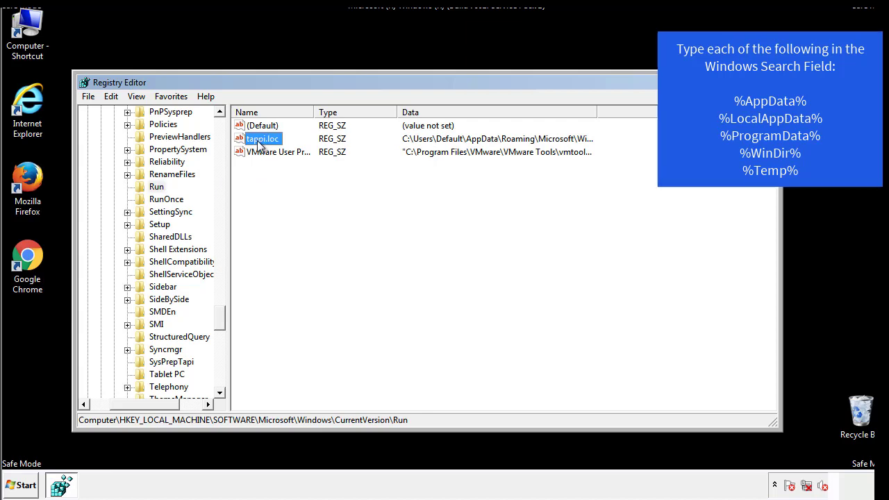
right_click(256, 140)
left_click(277, 180)
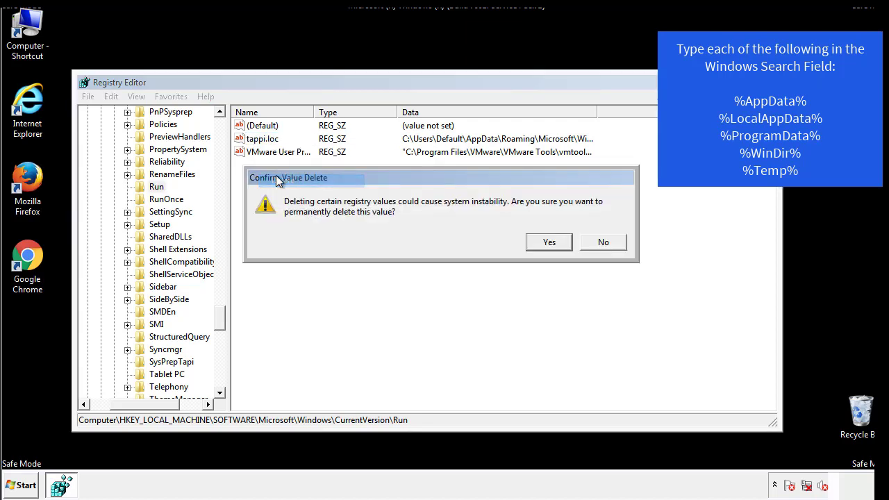
left_click(541, 248)
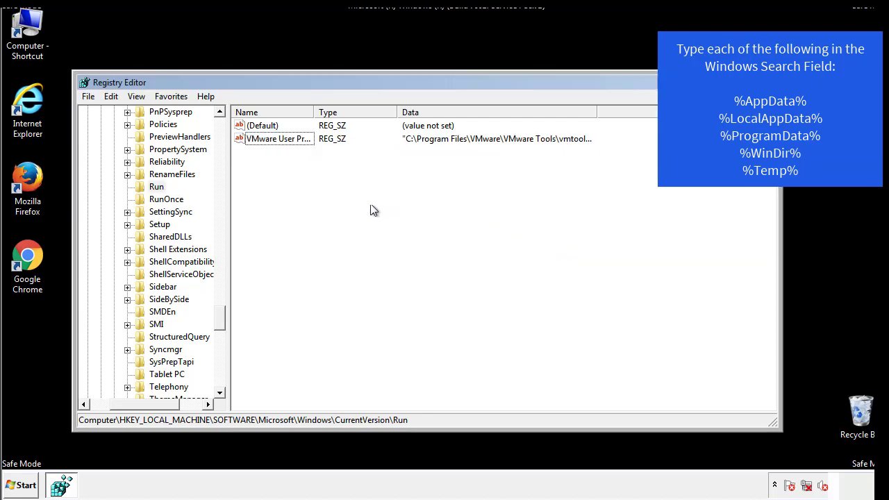
Collapse the HKEY_LOCAL_MACHINE branch in the registry tree
left_click_drag(218, 312, 219, 377)
left_click_drag(167, 404, 108, 414)
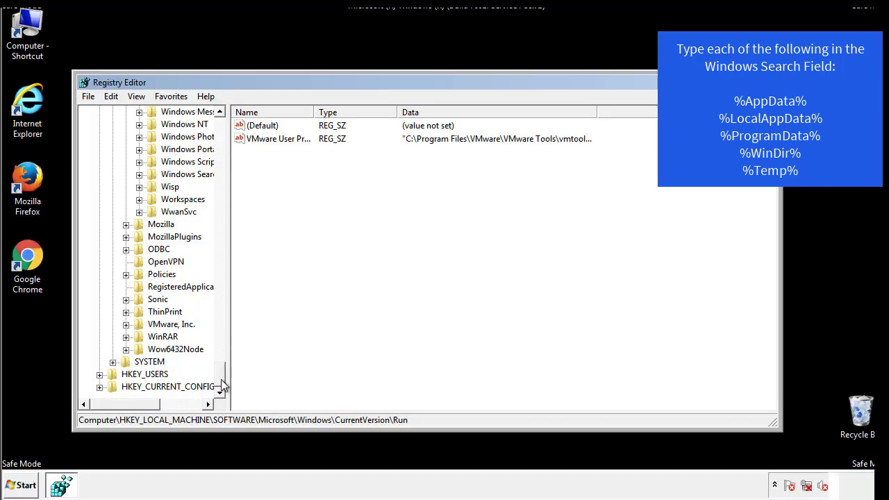
left_click_drag(224, 379, 227, 132)
left_click(100, 150)
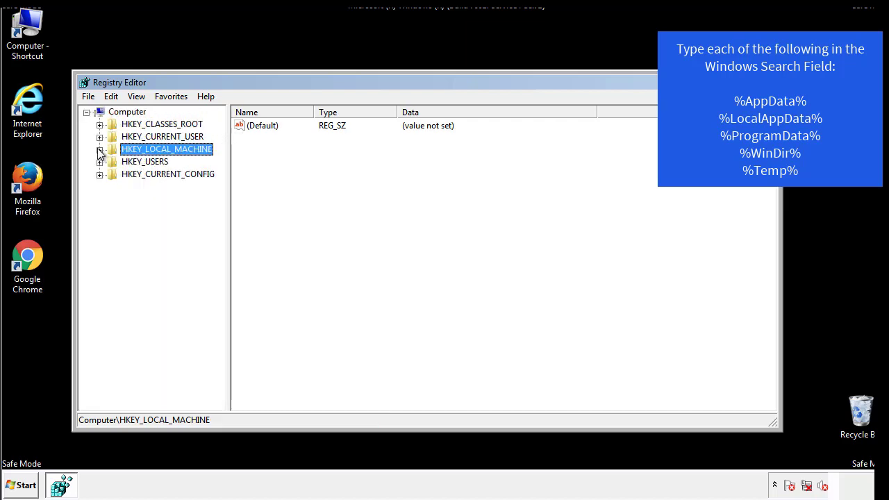
Open HKEY_CURRENT_USER\Software\Microsoft\Windows\CurrentVersion\Run and check its values for suspicious startup entries
left_click(99, 138)
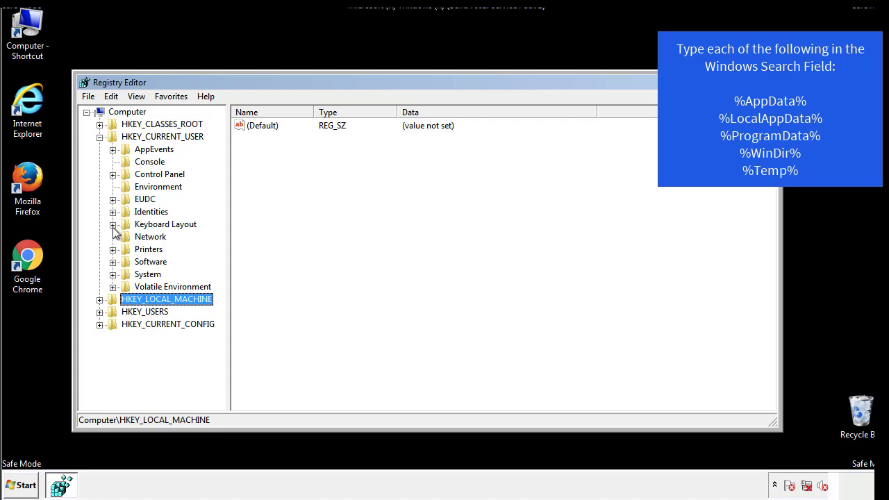
left_click(113, 262)
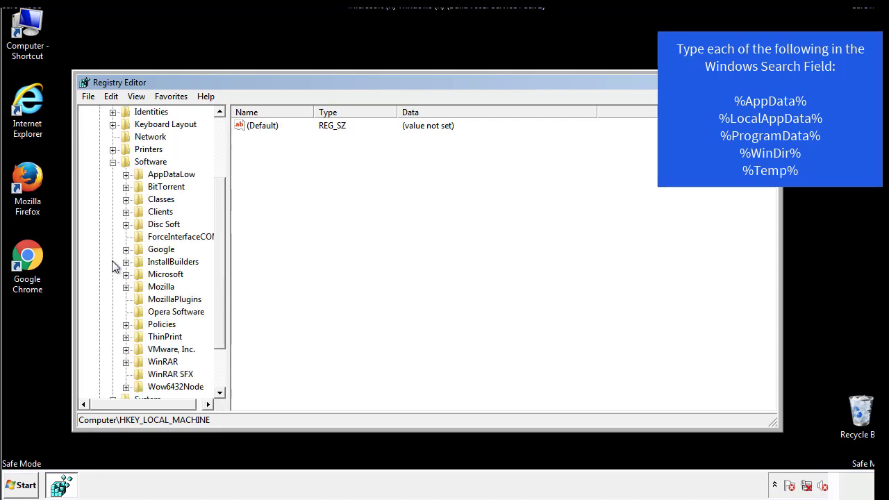
left_click_drag(218, 252, 218, 265)
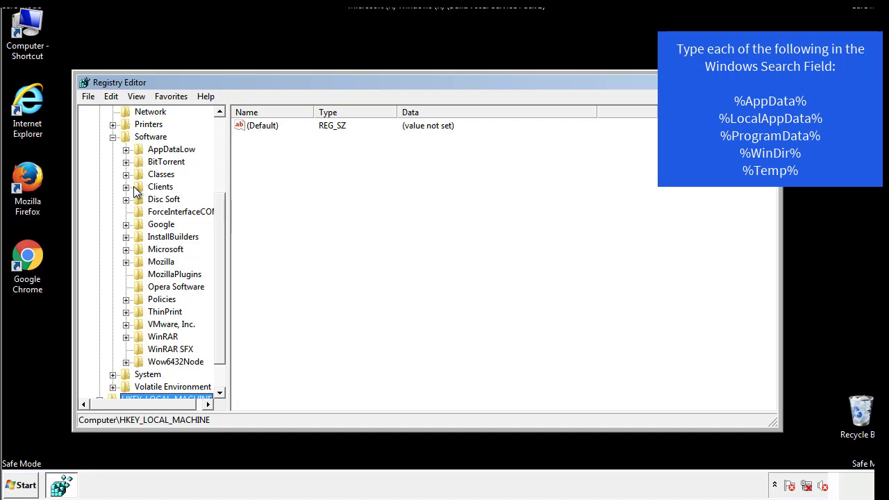
left_click(126, 250)
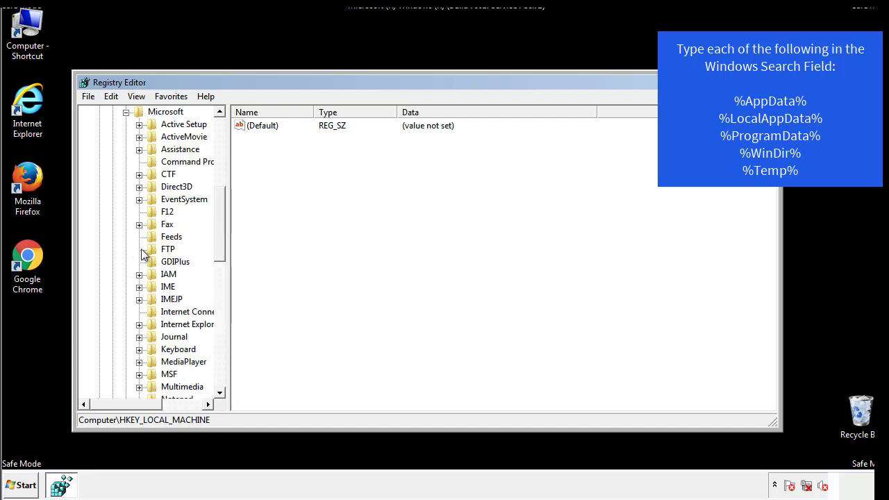
left_click_drag(220, 208, 219, 289)
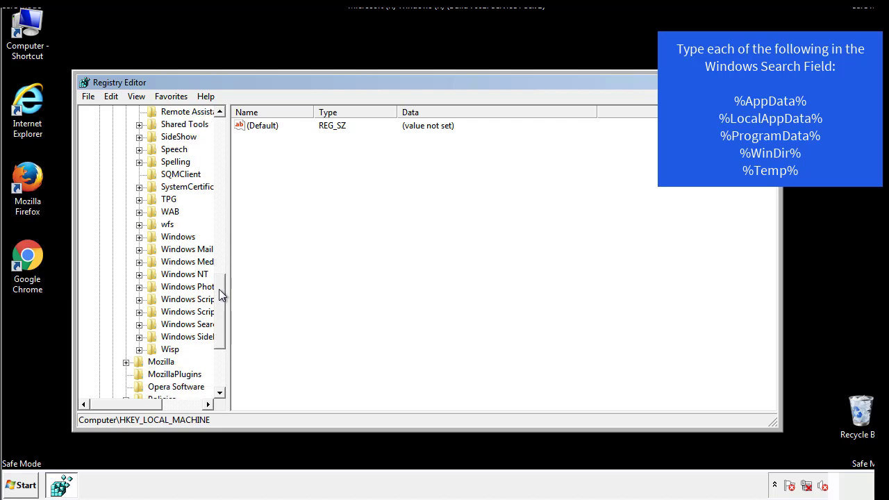
left_click(139, 237)
left_click(152, 250)
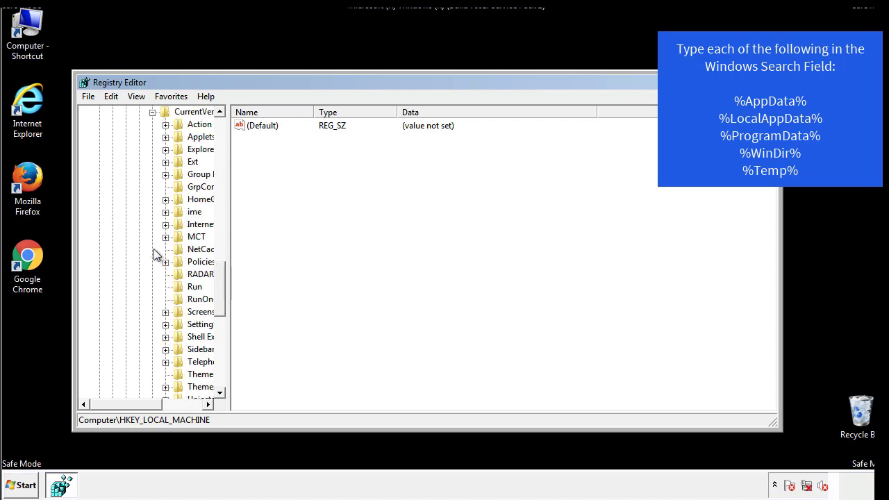
left_click_drag(135, 406, 156, 404)
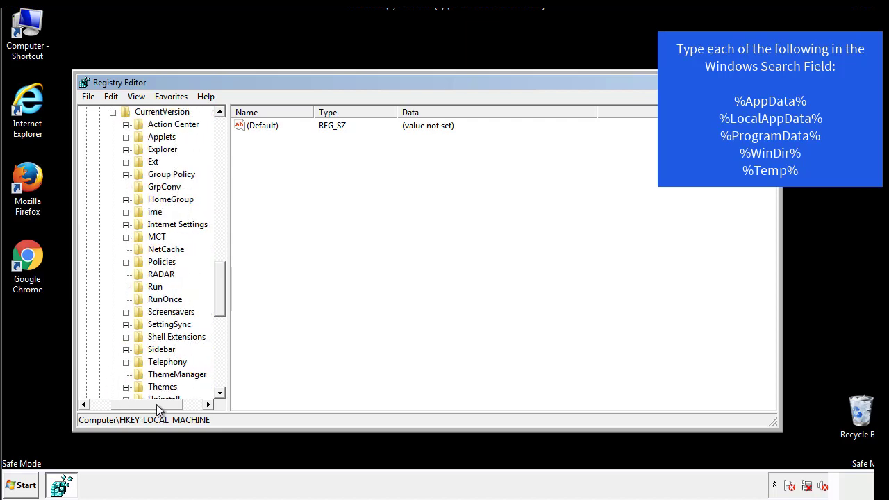
left_click(154, 288)
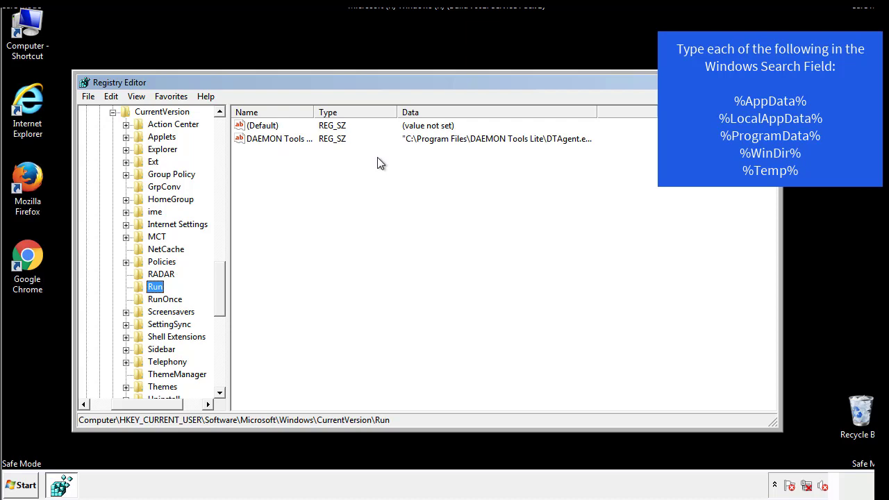
left_click(400, 165)
Collapse the Windows key under HKEY_CURRENT_USER\Software\Microsoft and return to the start of the registry tree
left_click_drag(147, 402, 130, 404)
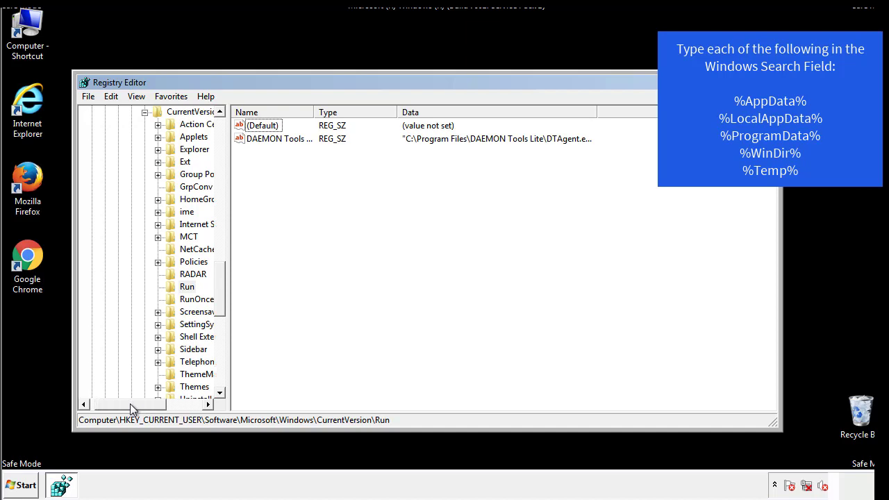
left_click_drag(224, 301, 219, 290)
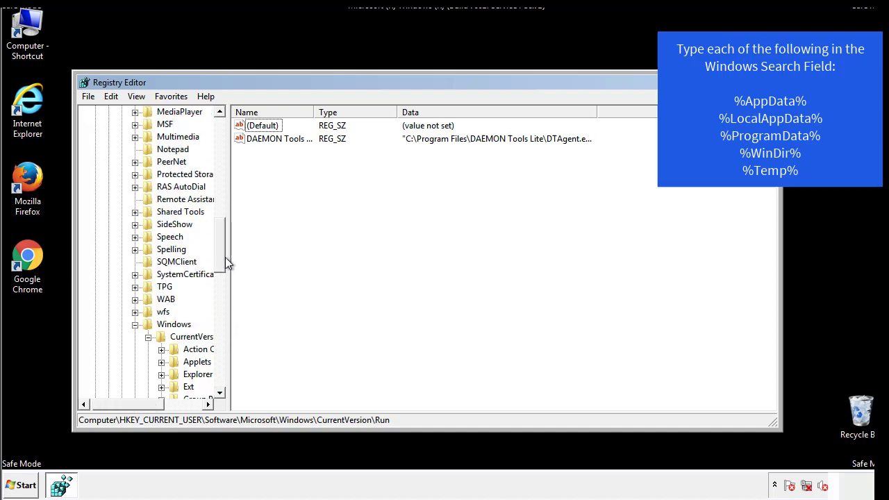
left_click(136, 325)
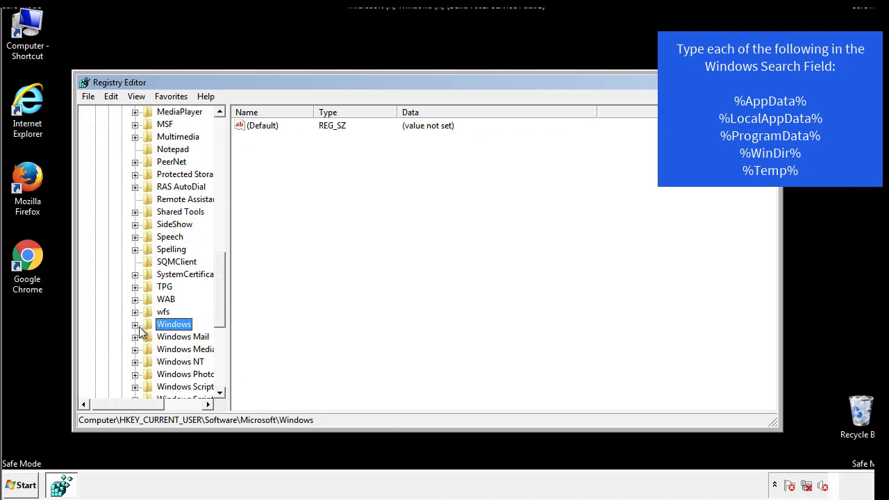
left_click_drag(223, 310, 224, 172)
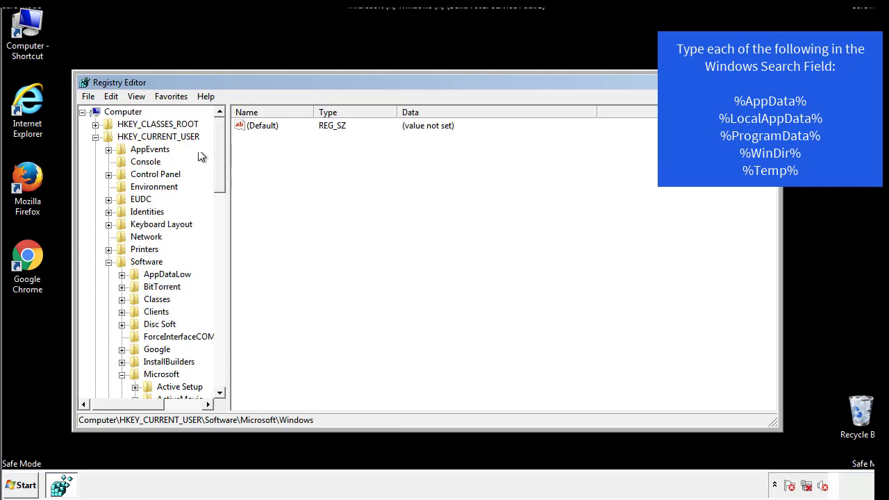
Search the registry's keys, values and data for %temp%
left_click(113, 97)
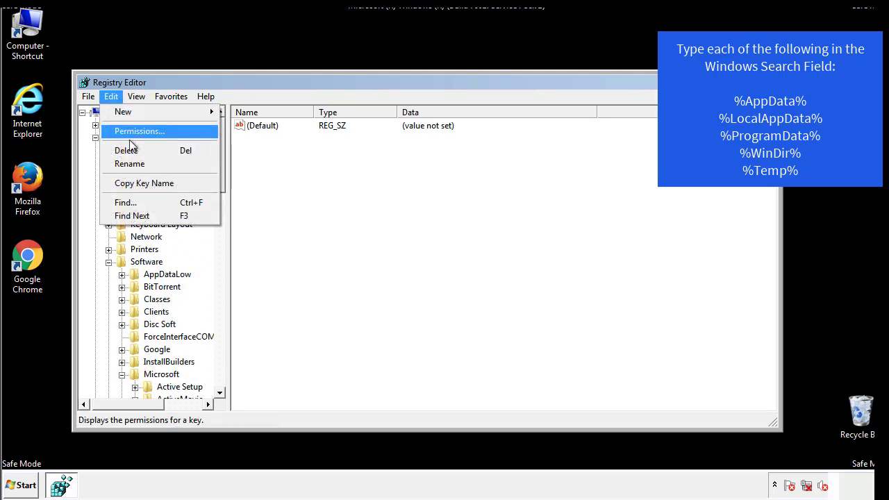
left_click(125, 202)
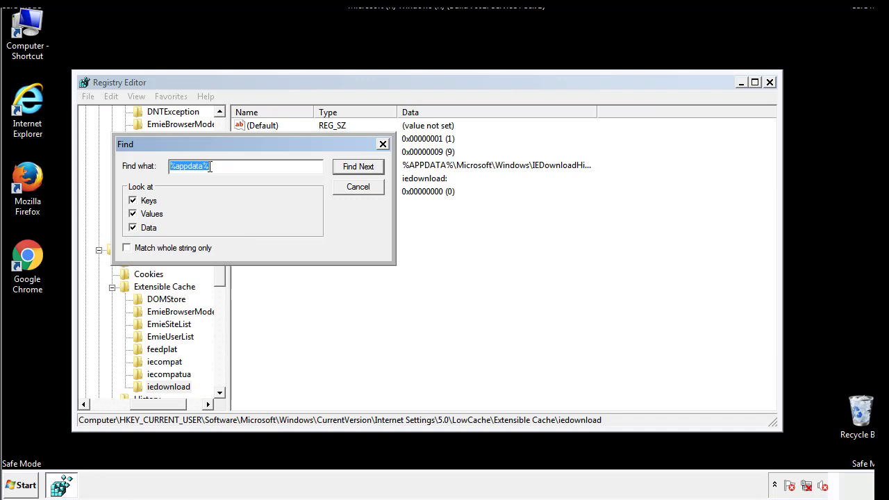
type("%tem")
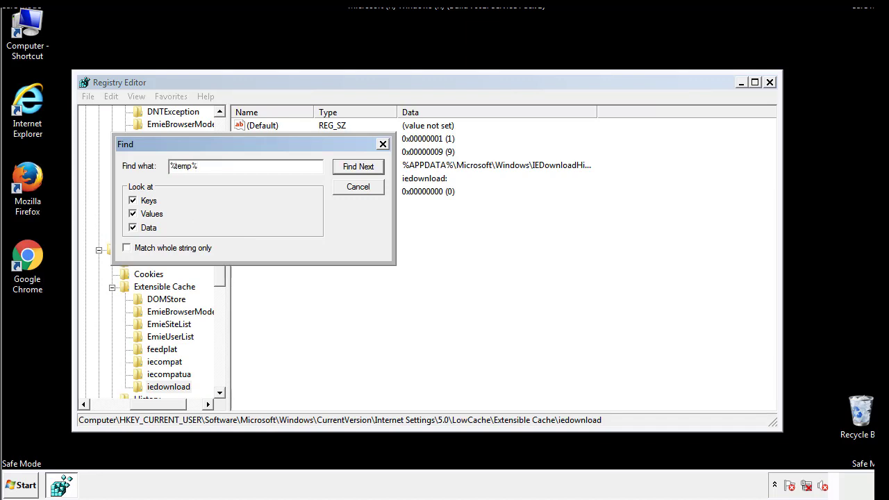
type("p%")
key("Return")
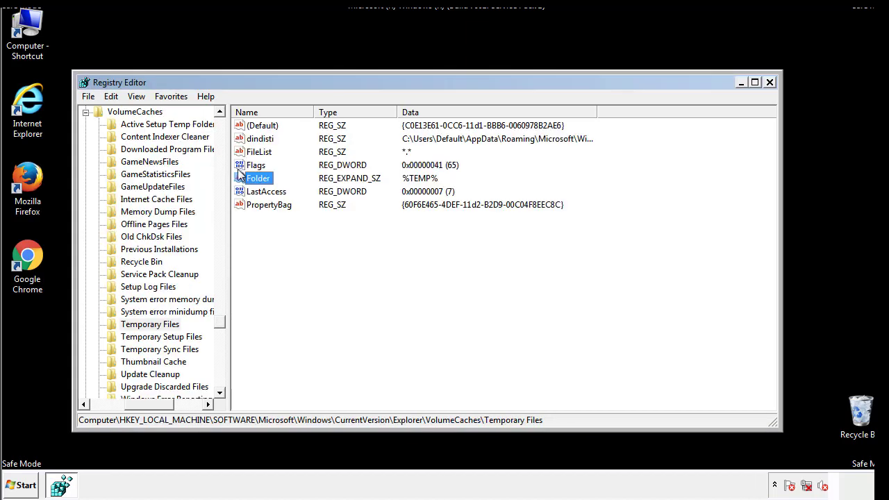
Permanently delete all values in the VolumeCaches\Temporary Files key and close the Registry Editor
left_click(364, 240)
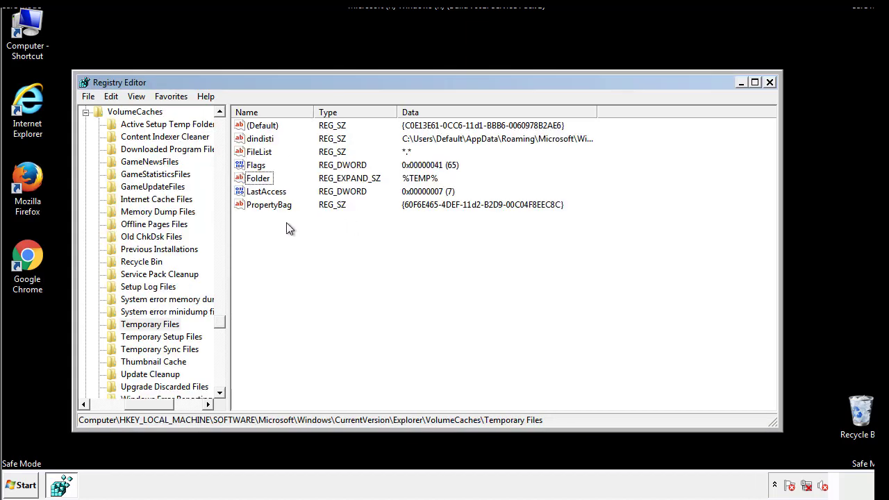
left_click_drag(284, 223, 253, 127)
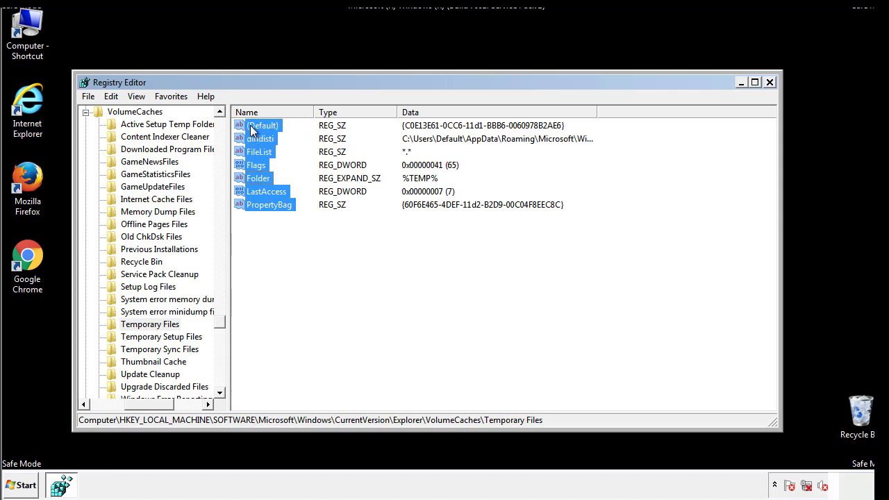
right_click(252, 130)
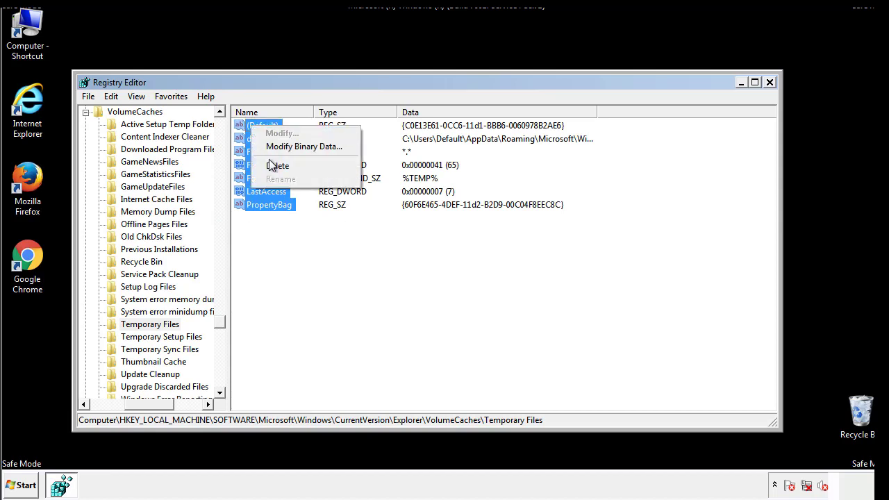
left_click(273, 166)
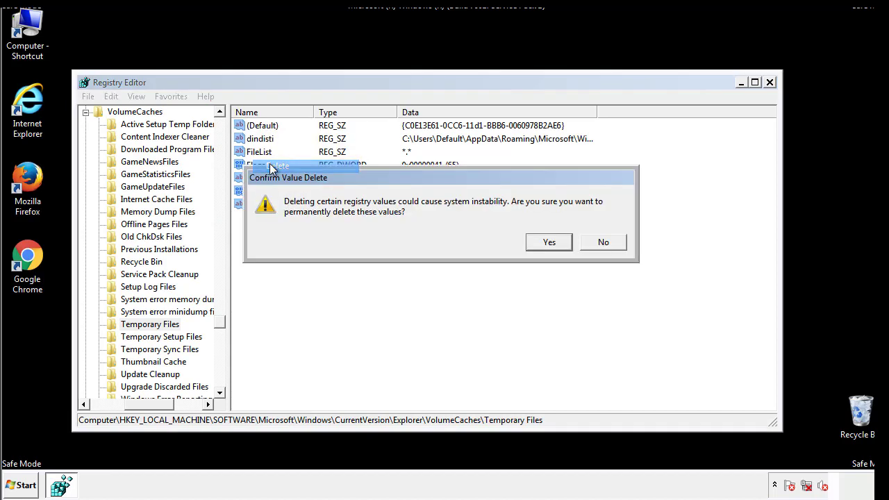
left_click(563, 242)
left_click(309, 170)
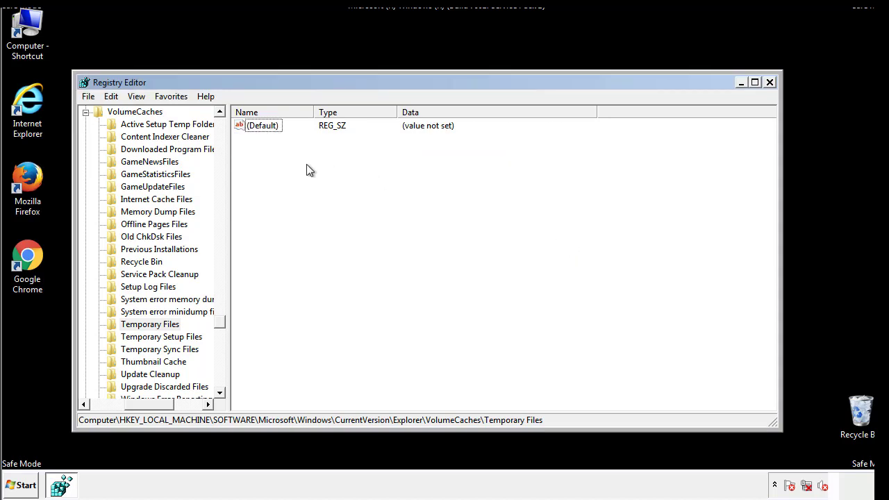
left_click(771, 83)
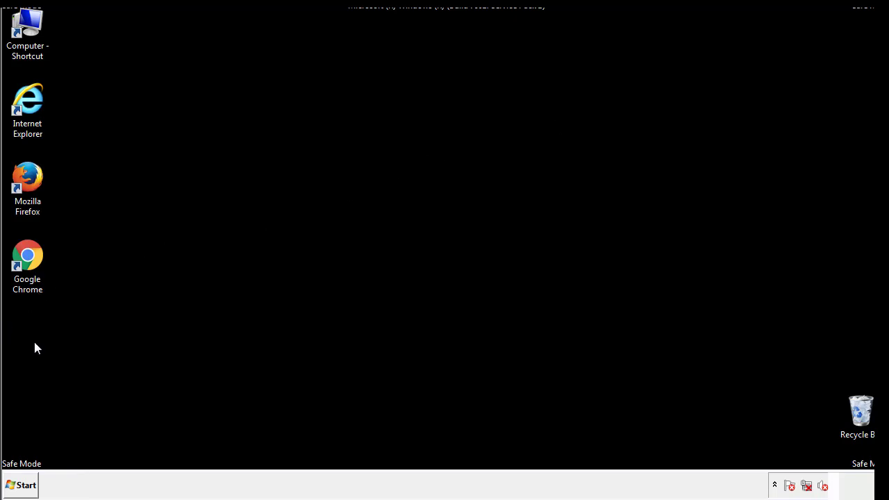
Search for msconfig and open the System Configuration utility
left_click(17, 489)
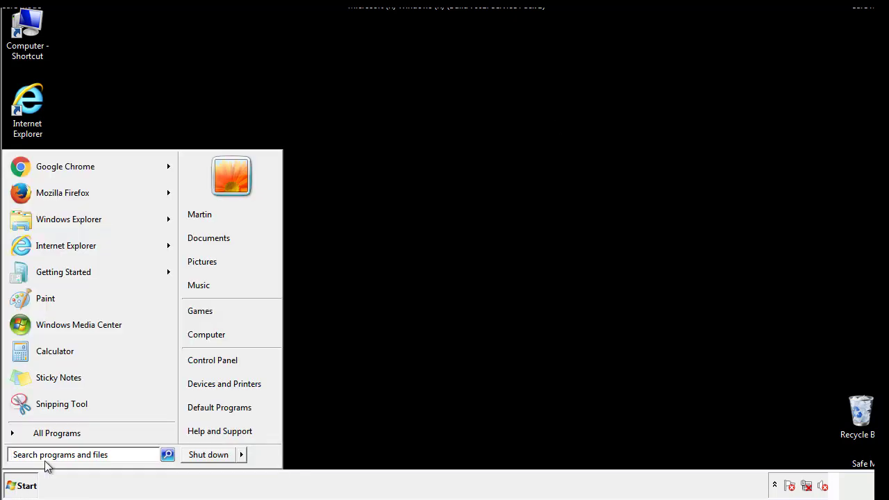
type("mscon")
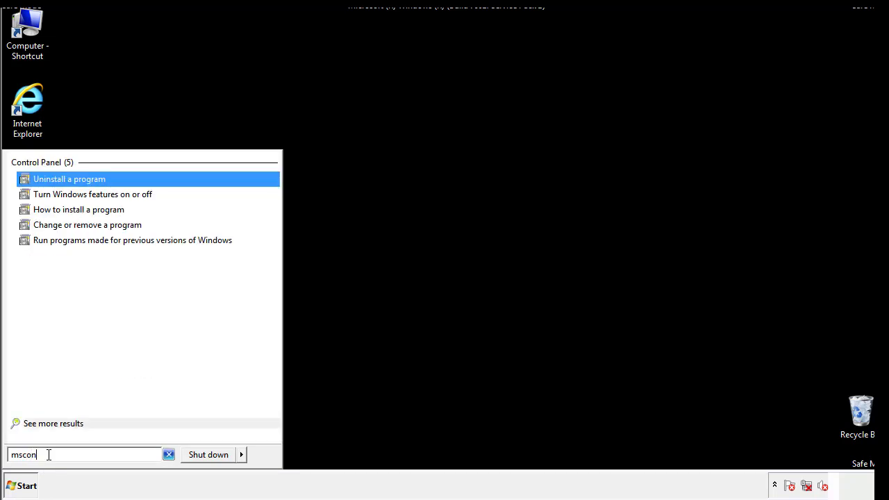
type("fig")
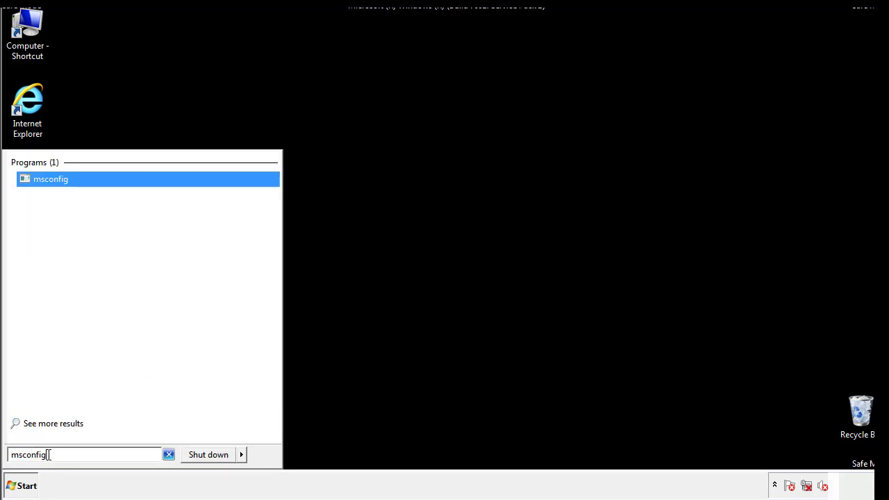
key("Return")
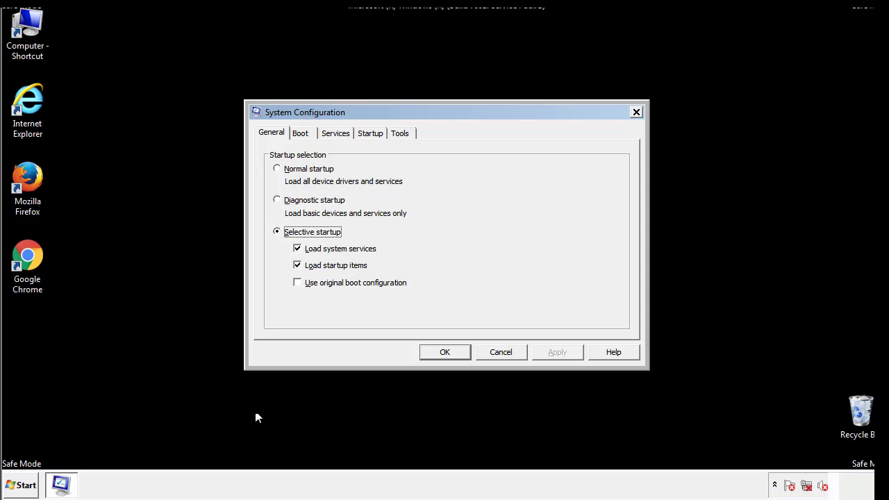
Turn off Safe boot in the boot options, apply the change and restart the computer
left_click(300, 133)
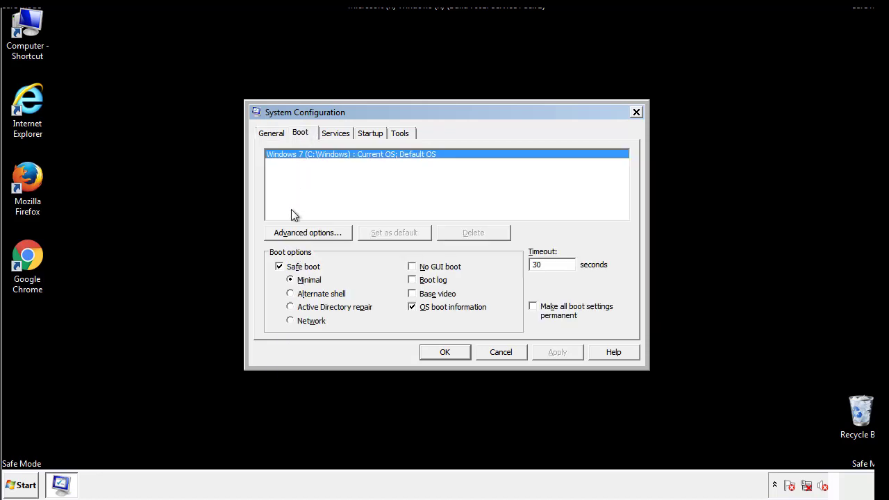
left_click(282, 269)
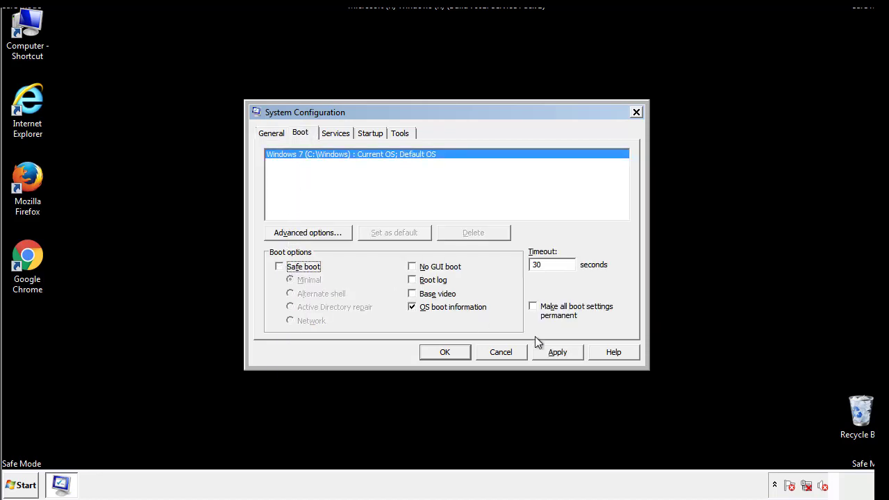
left_click(559, 352)
left_click(442, 352)
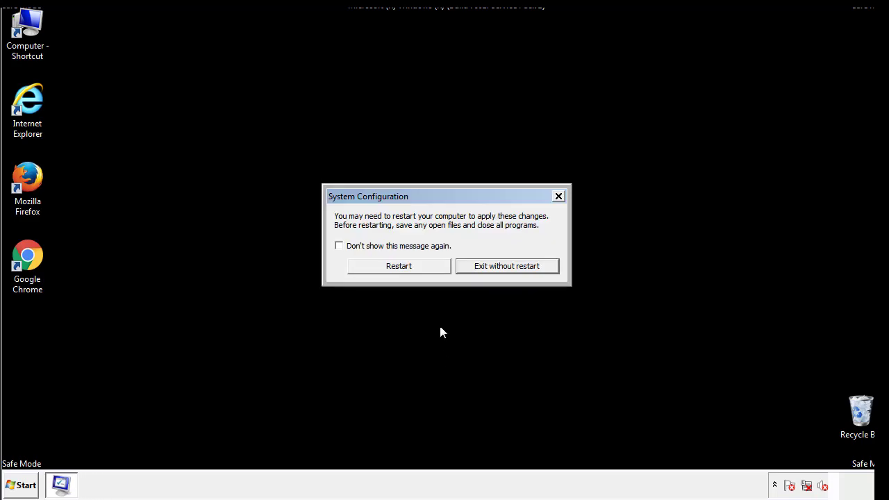
left_click(411, 271)
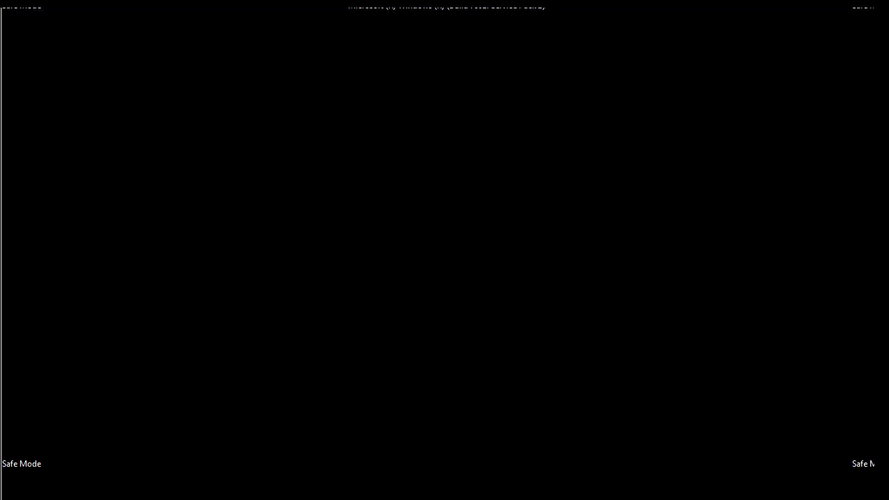